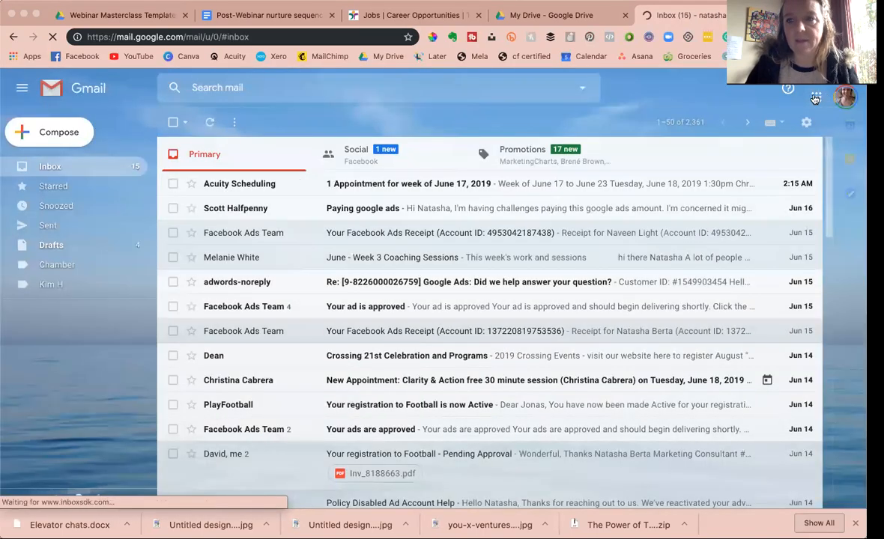
Step: Switch from Gmail to Google Drive and look through the full list of available Google apps
left_click(586, 14)
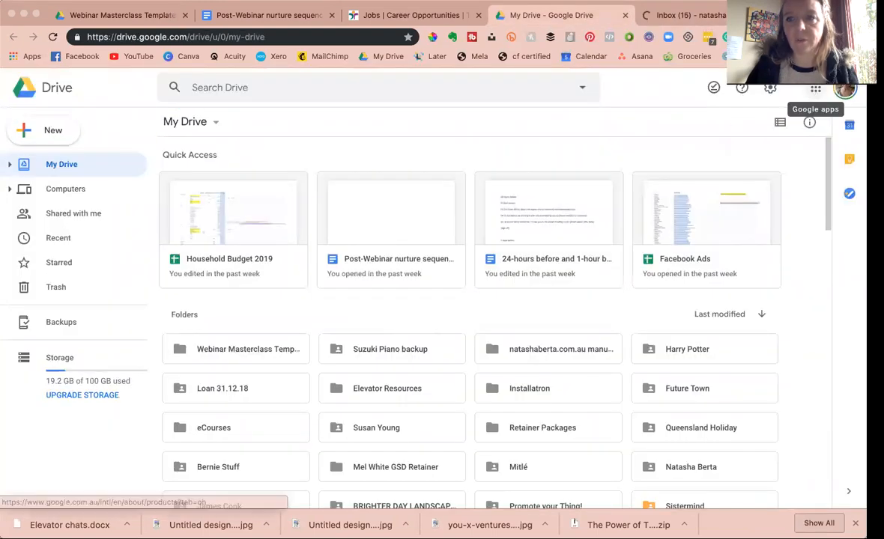
left_click(663, 13)
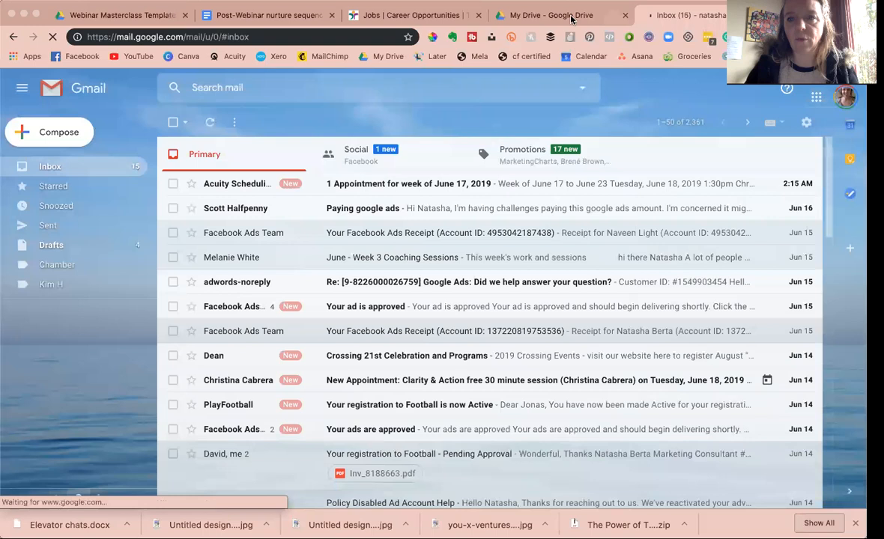
left_click(569, 14)
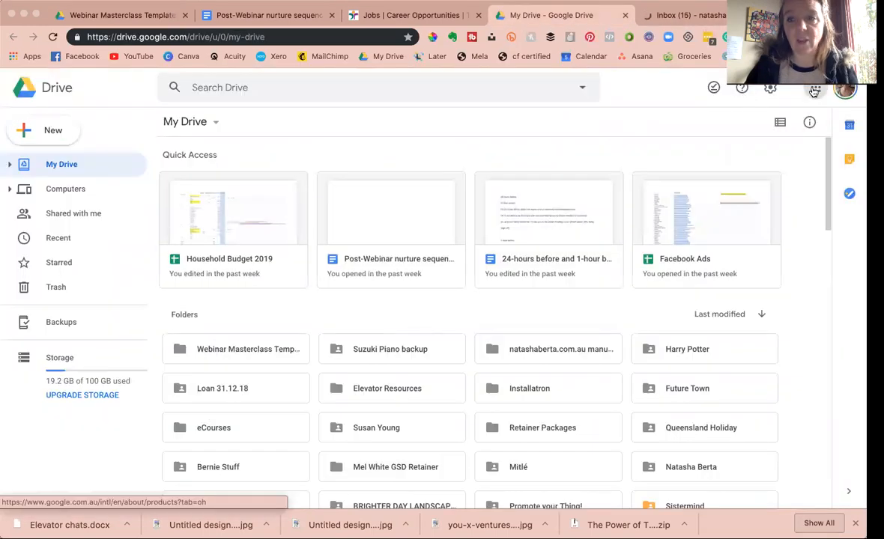
left_click(815, 89)
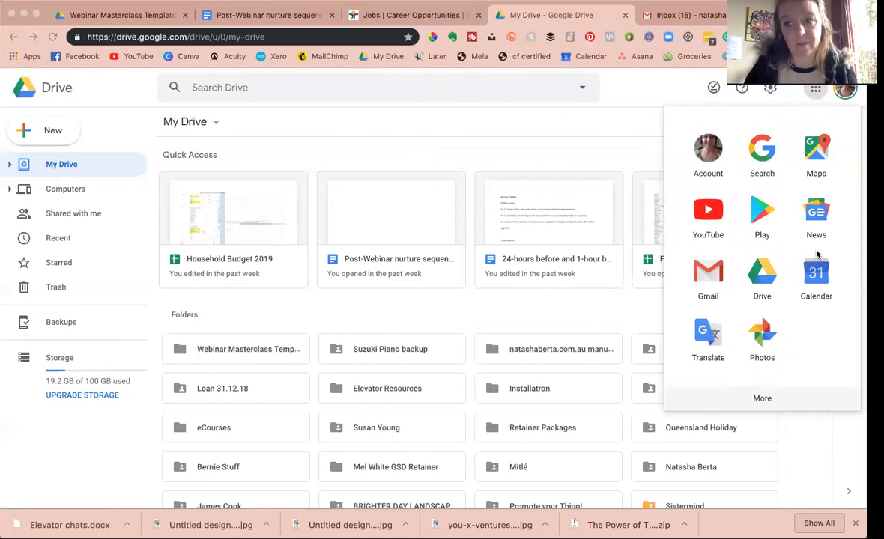
scroll(779, 345, "down", 1)
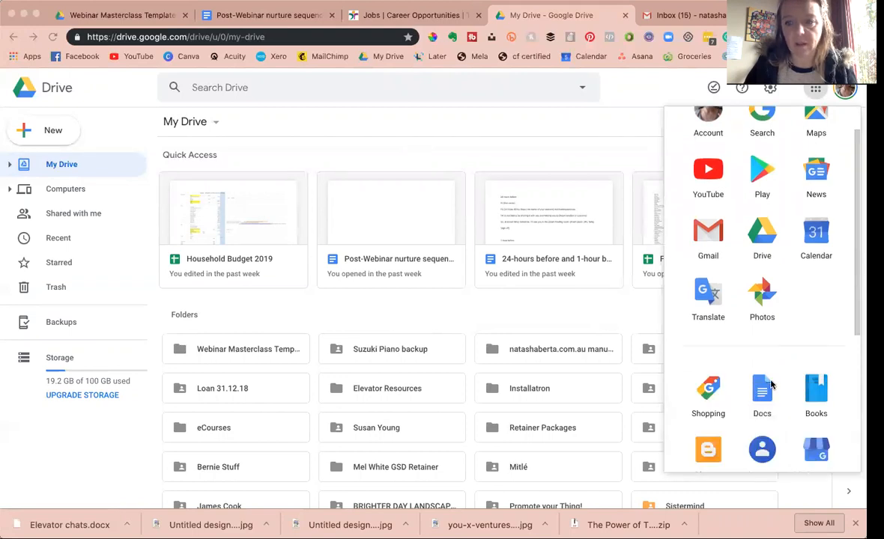
scroll(775, 352, "down", 3)
scroll(771, 384, "down", 3)
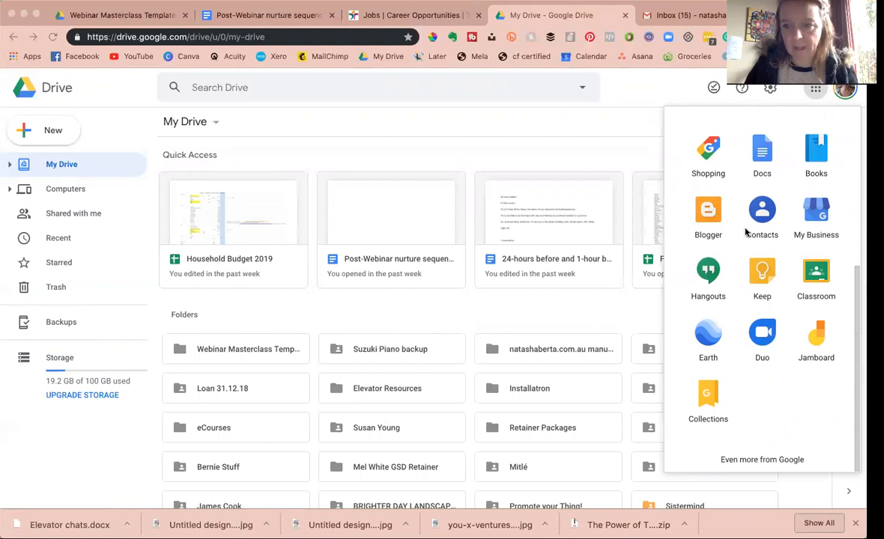
scroll(773, 294, "up", 1)
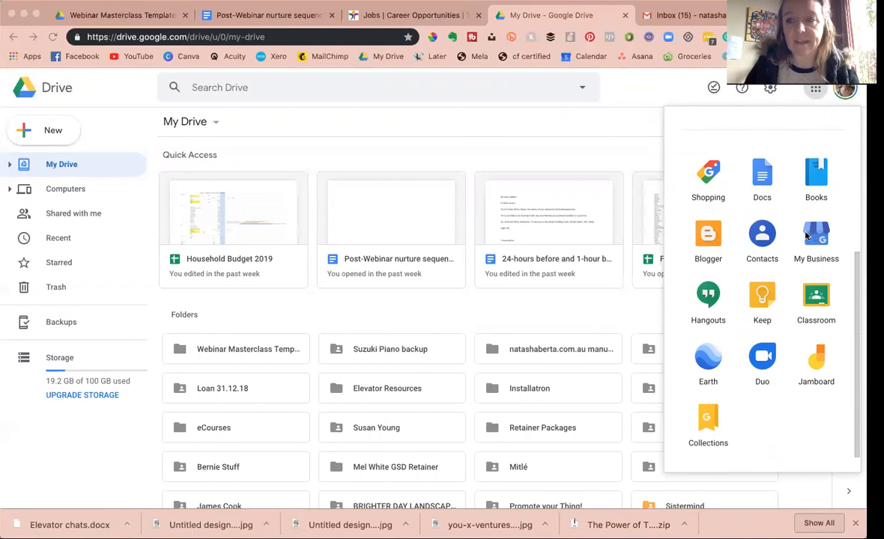
scroll(798, 235, "up", 5)
scroll(798, 235, "up", 2)
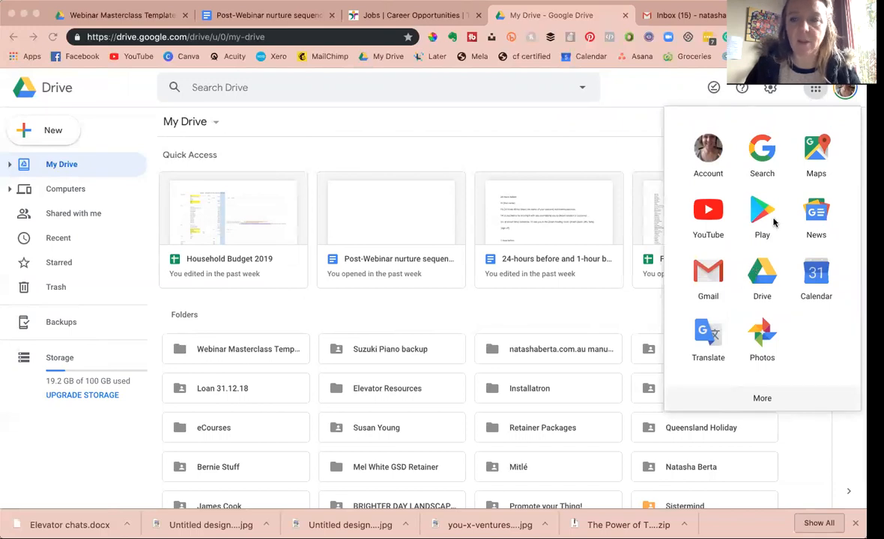
left_click(618, 133)
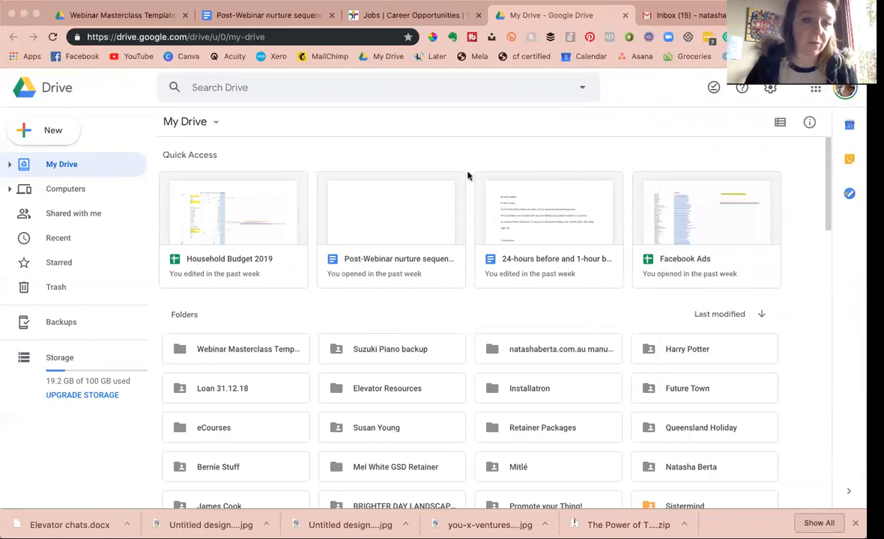
Step: Browse the folders and files in My Drive and open the #berta Website Questions form
scroll(397, 324, "down", 5)
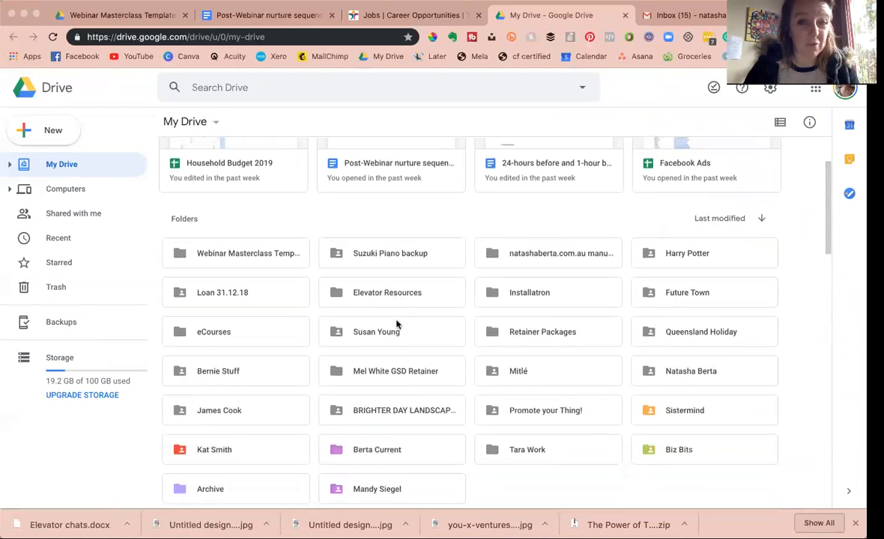
scroll(396, 323, "down", 5)
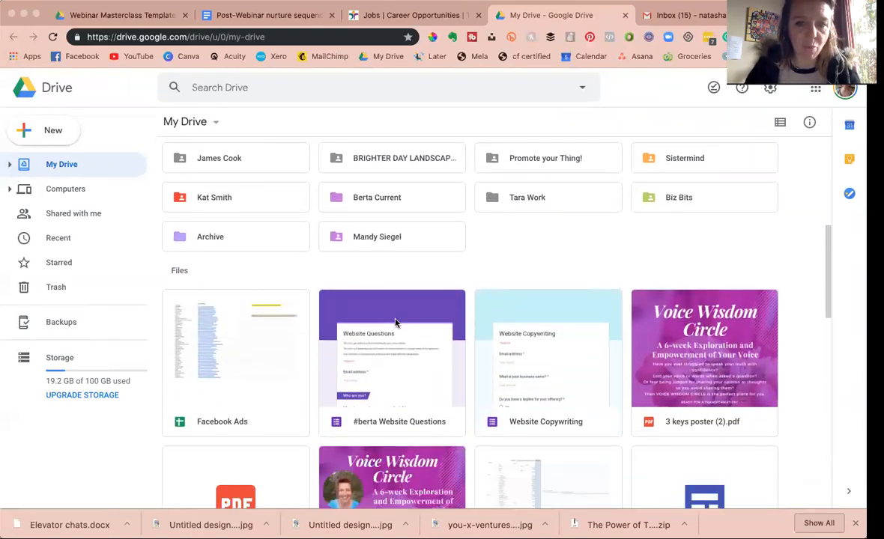
scroll(395, 322, "up", 10)
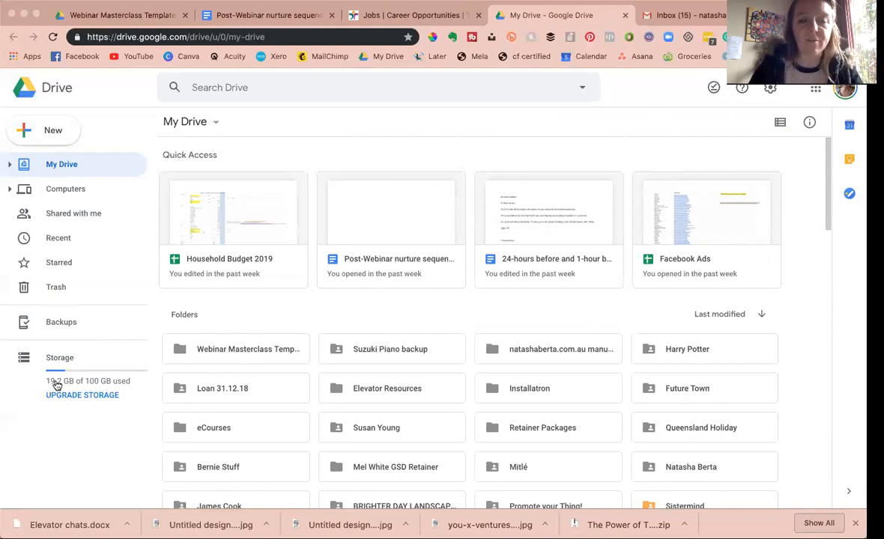
scroll(213, 448, "down", 2)
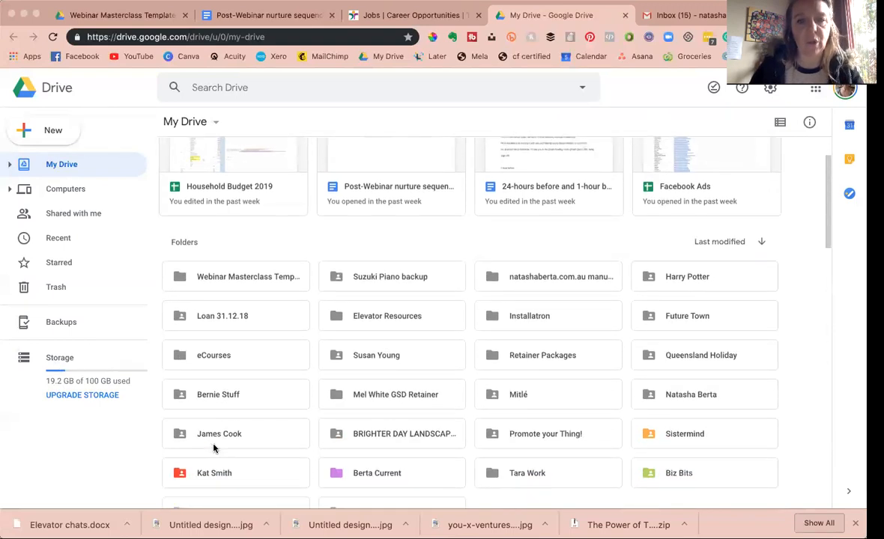
scroll(214, 448, "up", 2)
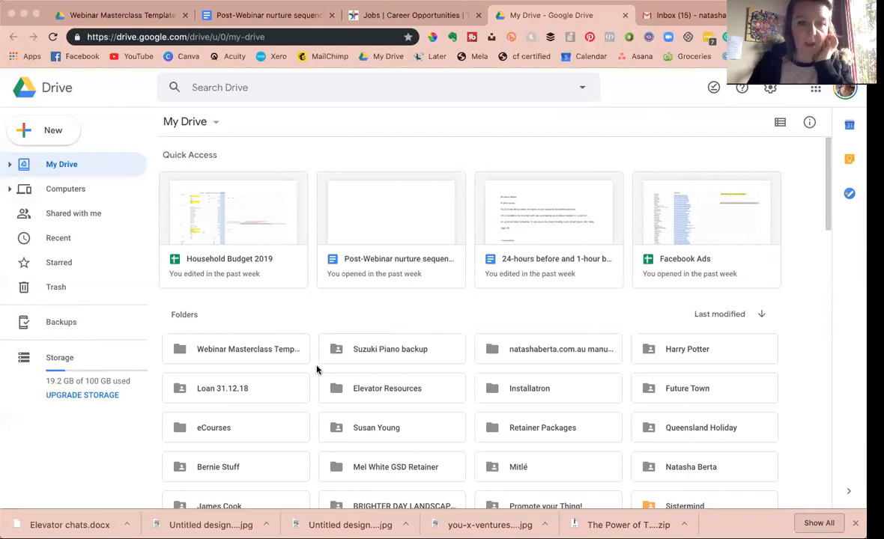
scroll(316, 369, "down", 3)
scroll(316, 369, "down", 4)
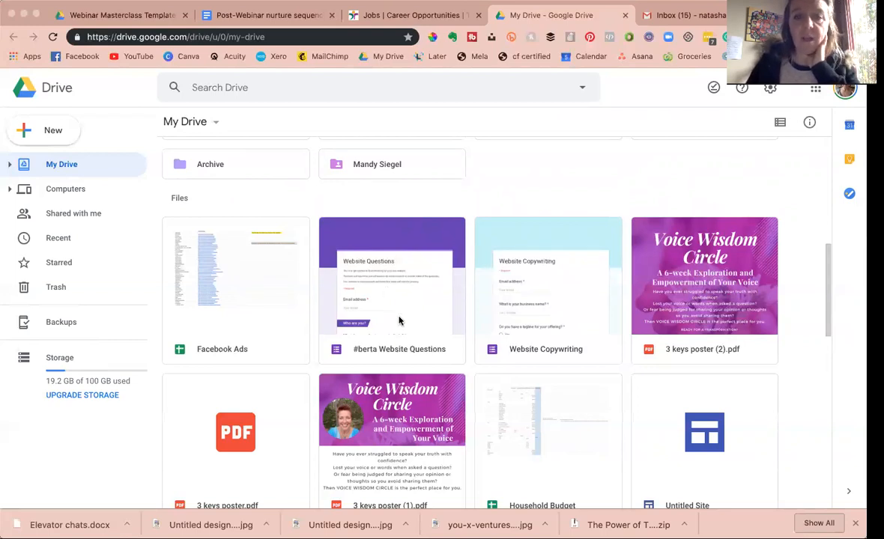
left_click(382, 290)
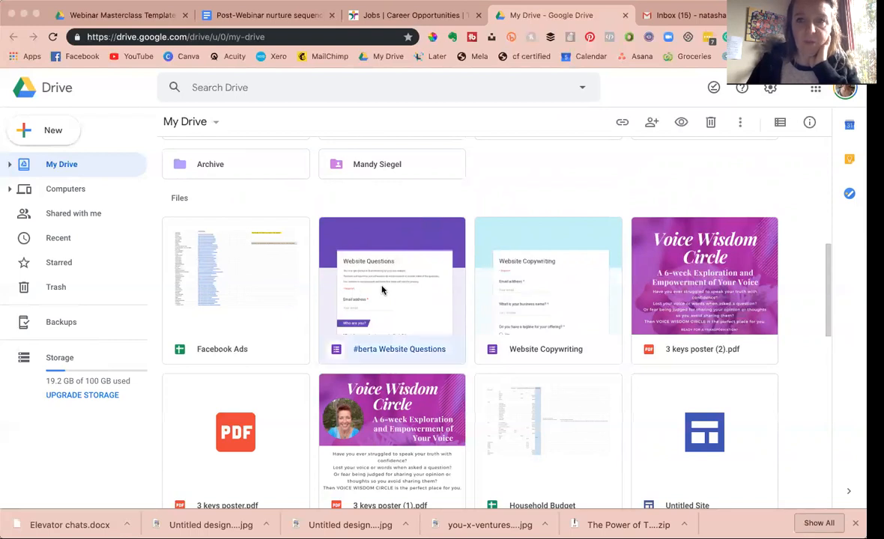
double_click(390, 350)
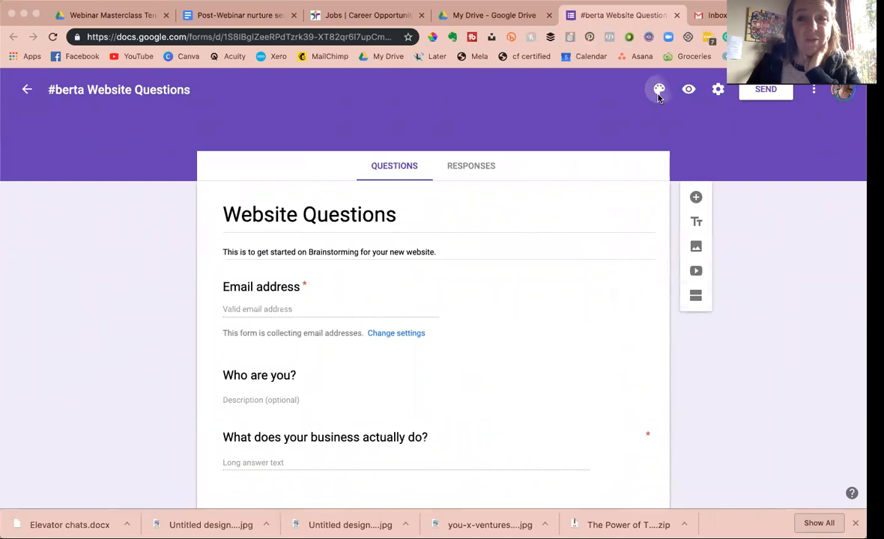
Step: Set the form's theme color to light orange and use the guitar player photo from Work and School as its header
left_click(658, 91)
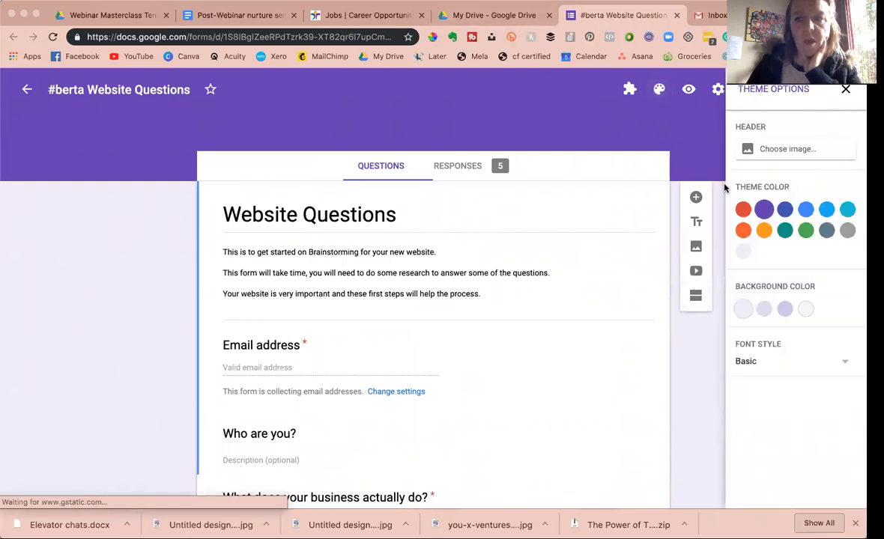
left_click(763, 230)
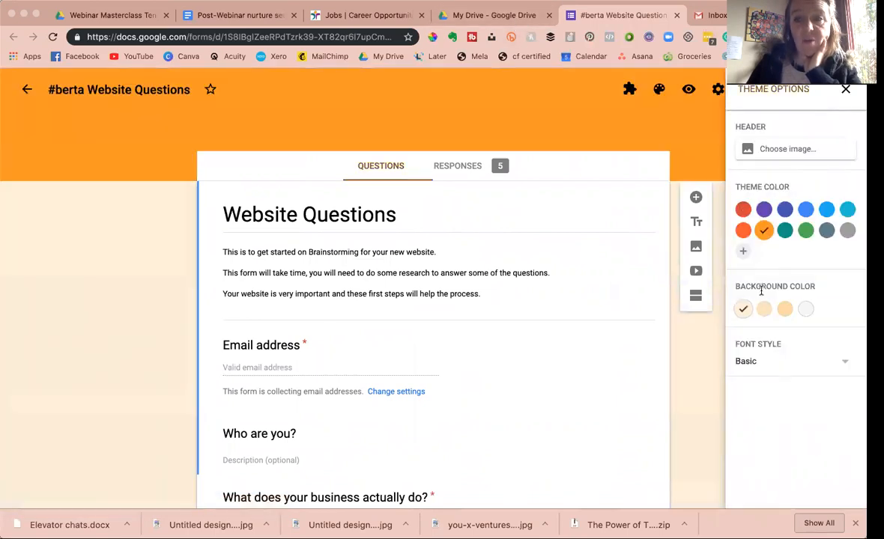
left_click(777, 155)
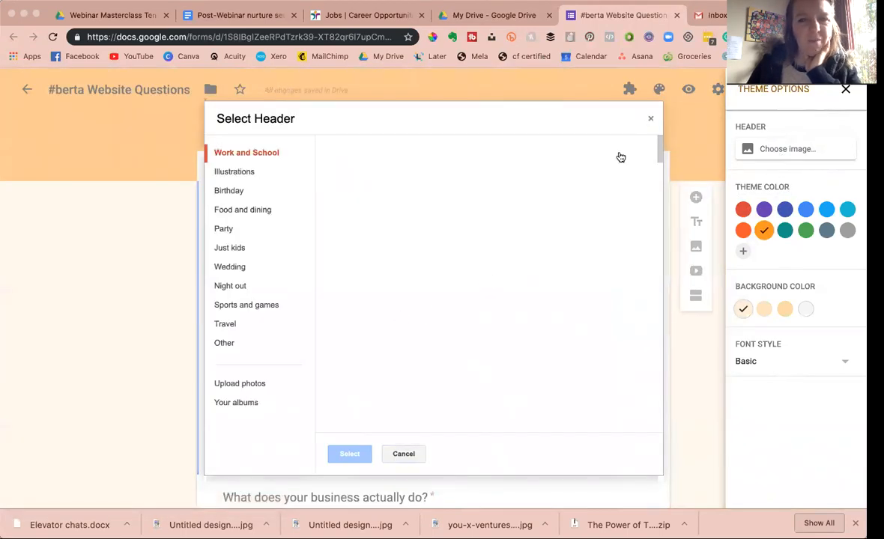
left_click(490, 291)
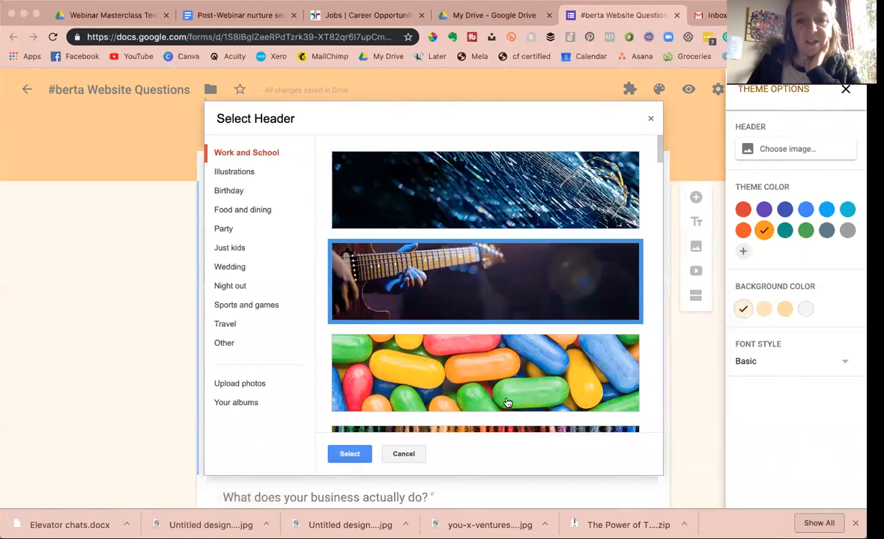
left_click(352, 452)
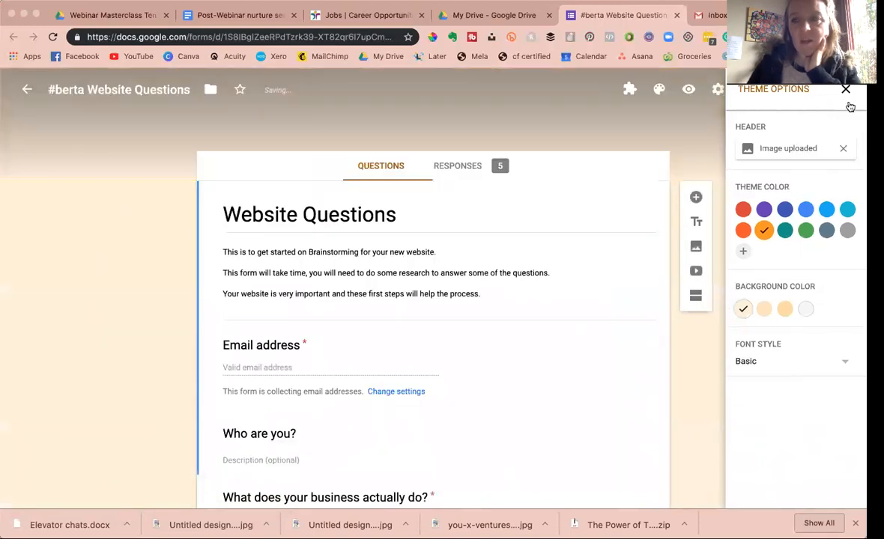
left_click(845, 90)
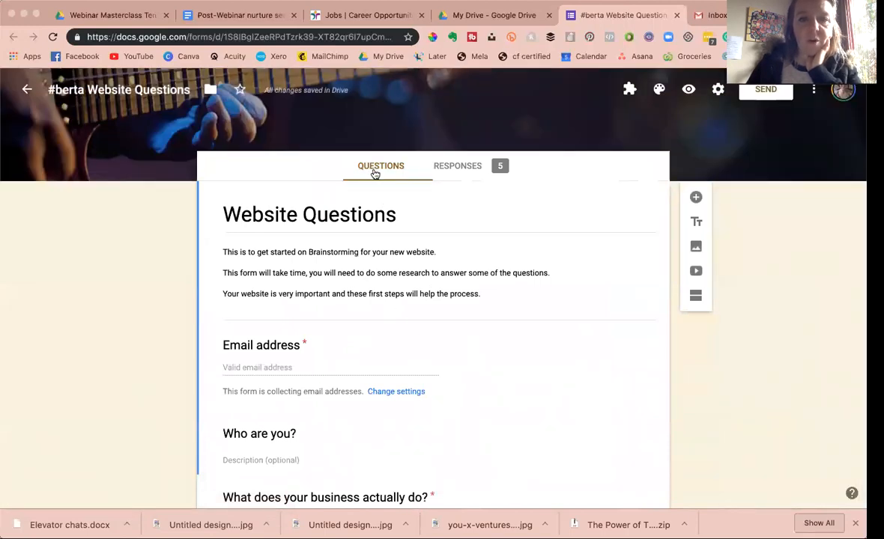
Step: Review the form's responses in both the individual view and the summary view
left_click(463, 170)
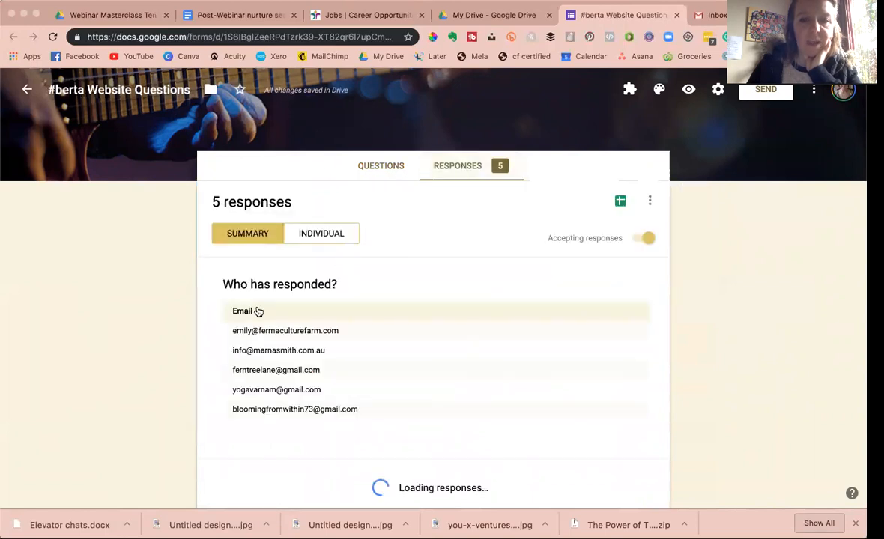
left_click(313, 233)
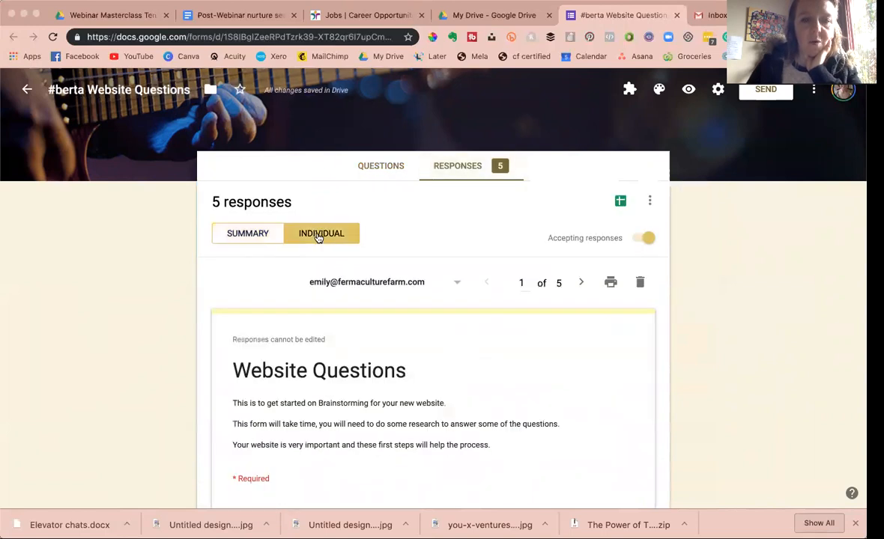
left_click(259, 237)
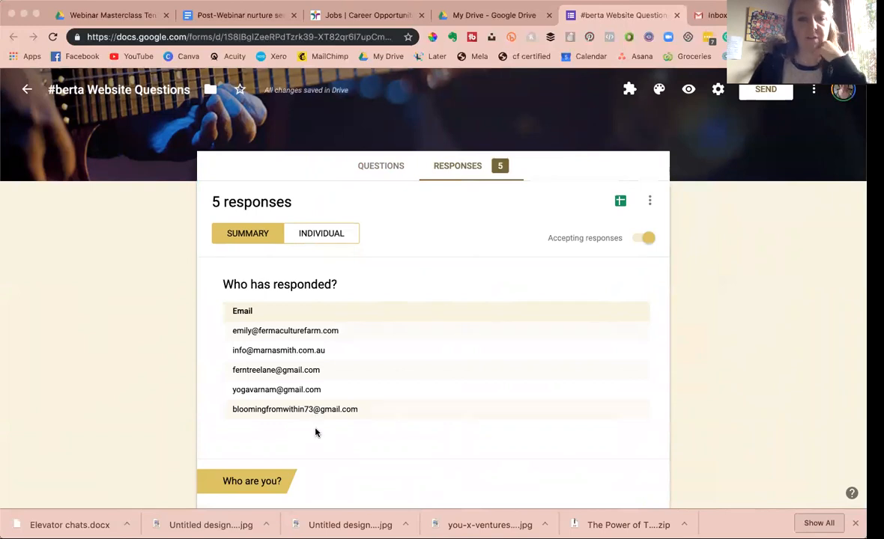
scroll(315, 431, "down", 5)
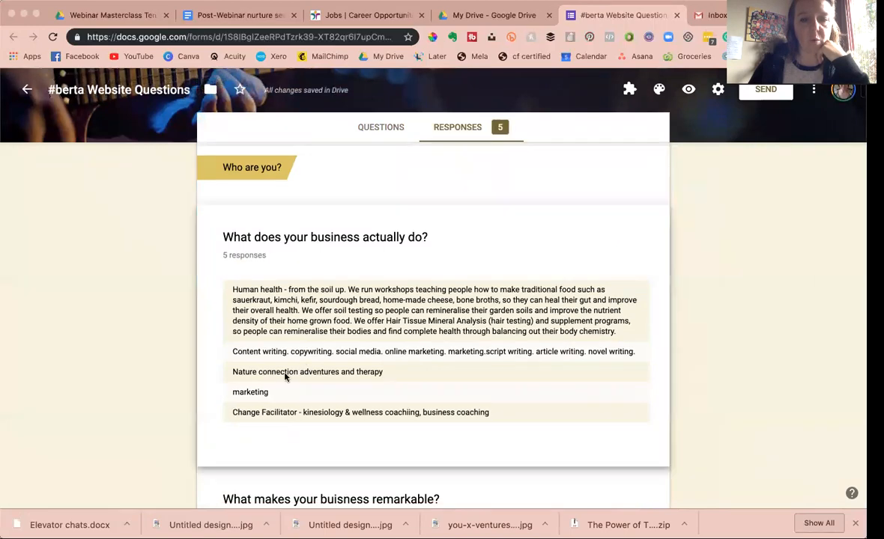
scroll(296, 343, "up", 5)
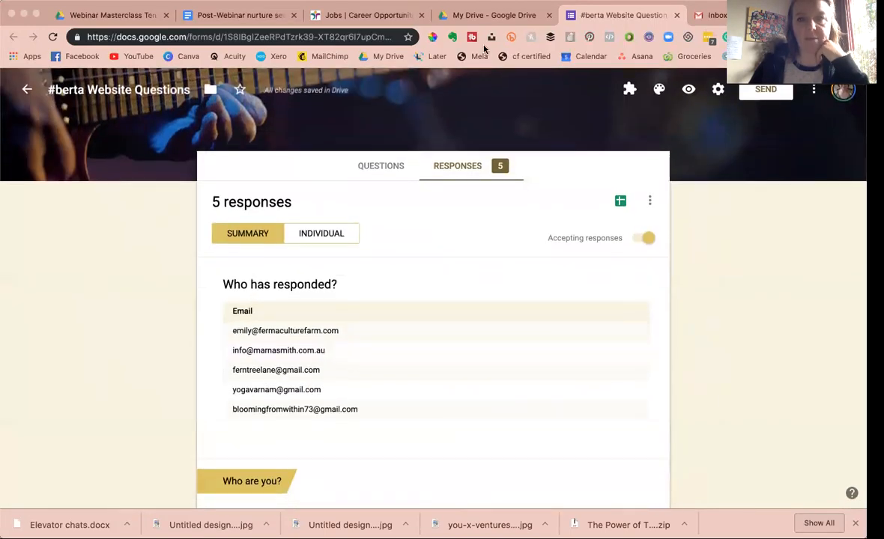
left_click(498, 18)
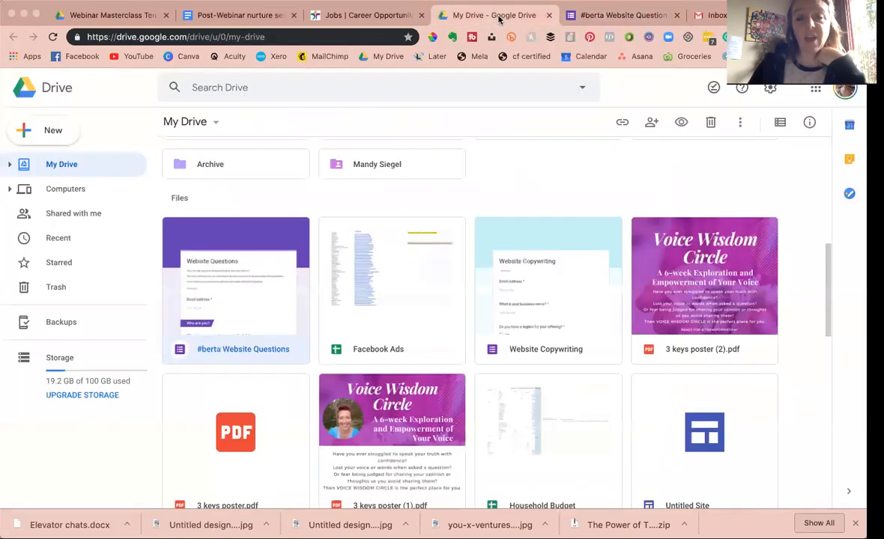
left_click(578, 15)
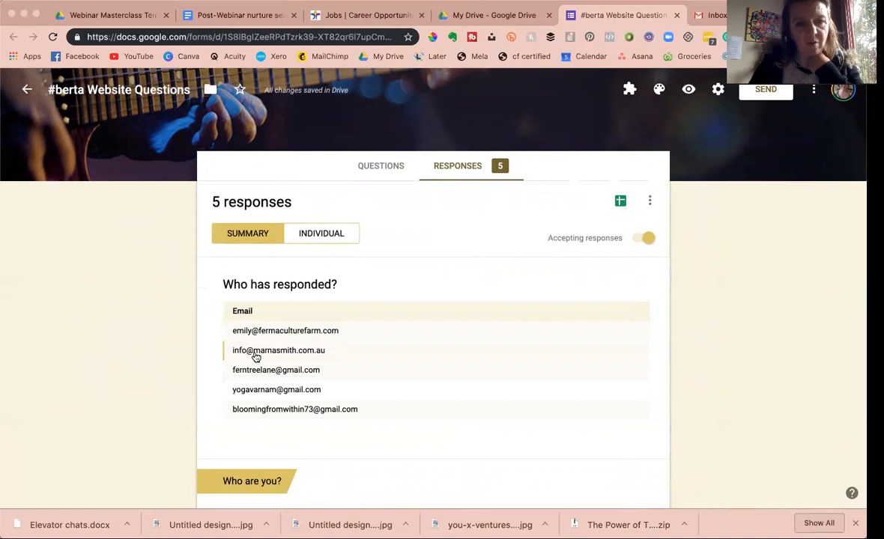
Step: Add a new question titled "How did you find me?" to the form directly after the email address question
scroll(322, 255, "down", 1)
left_click(383, 149)
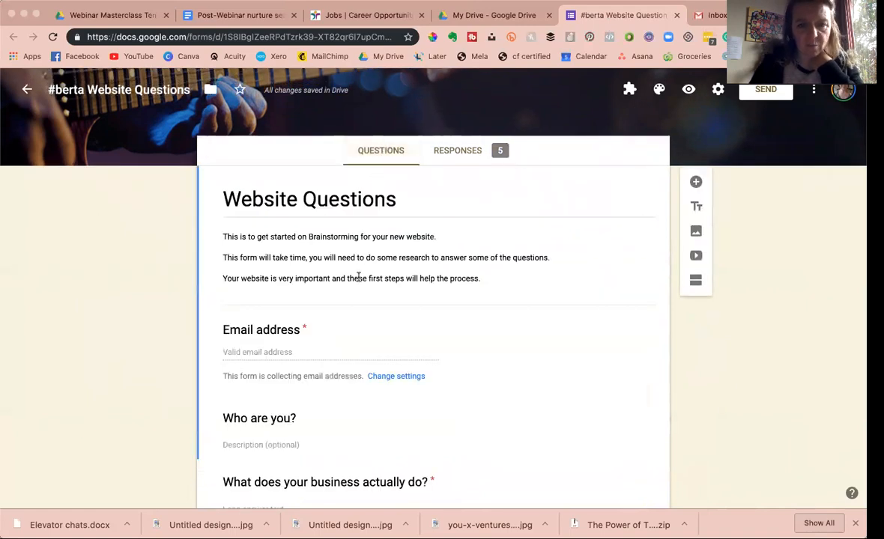
scroll(358, 276, "down", 2)
scroll(358, 277, "up", 3)
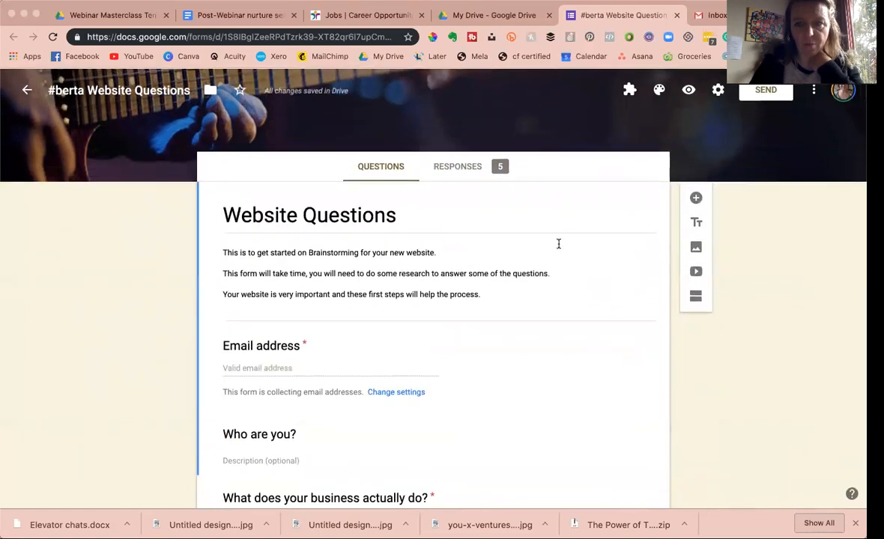
left_click(695, 197)
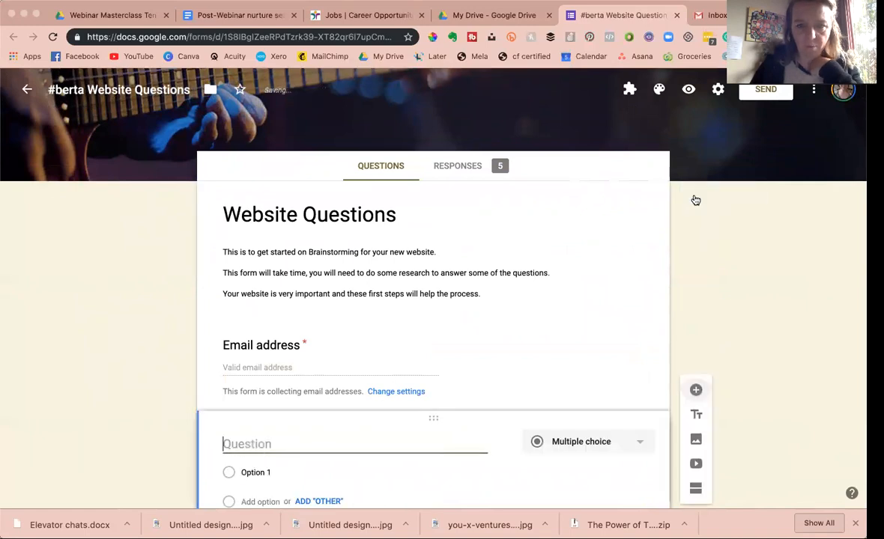
type("H")
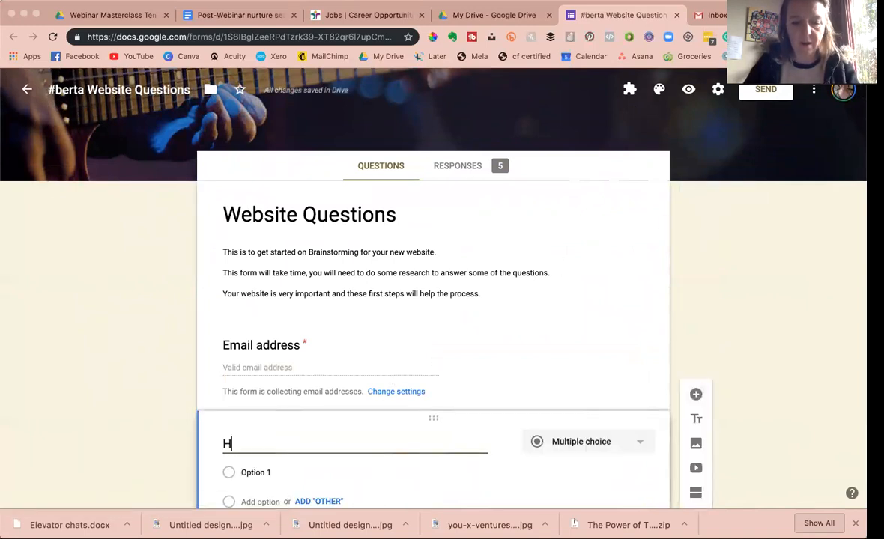
type("ow did you find me?")
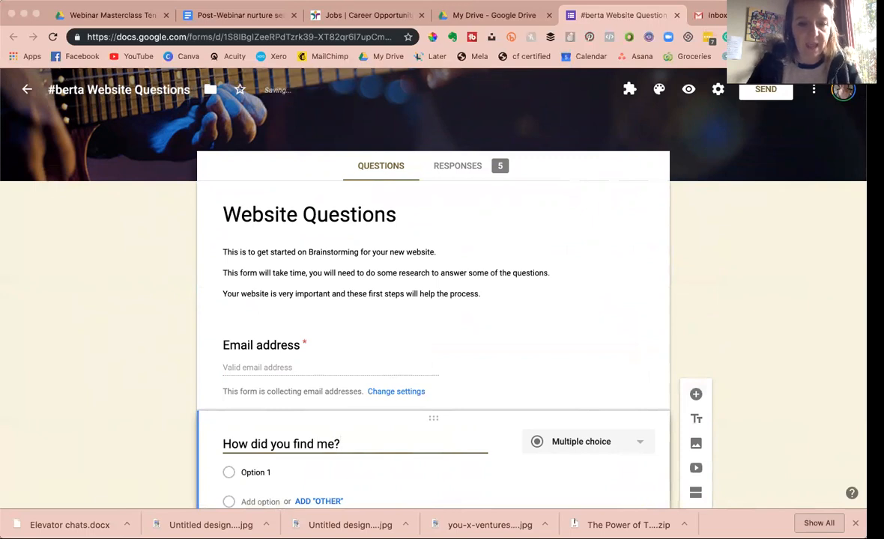
Step: Look through the answer types available for the "How did you find me?" question
scroll(573, 334, "down", 2)
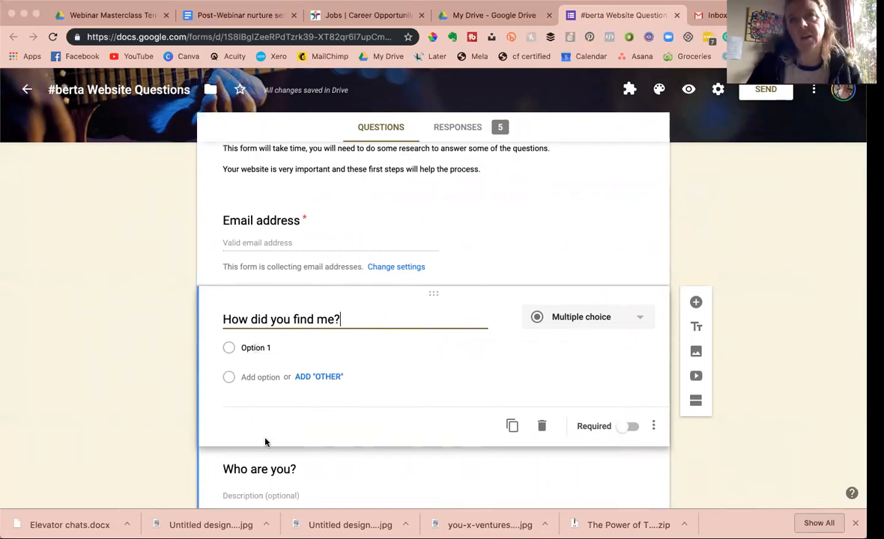
left_click(629, 330)
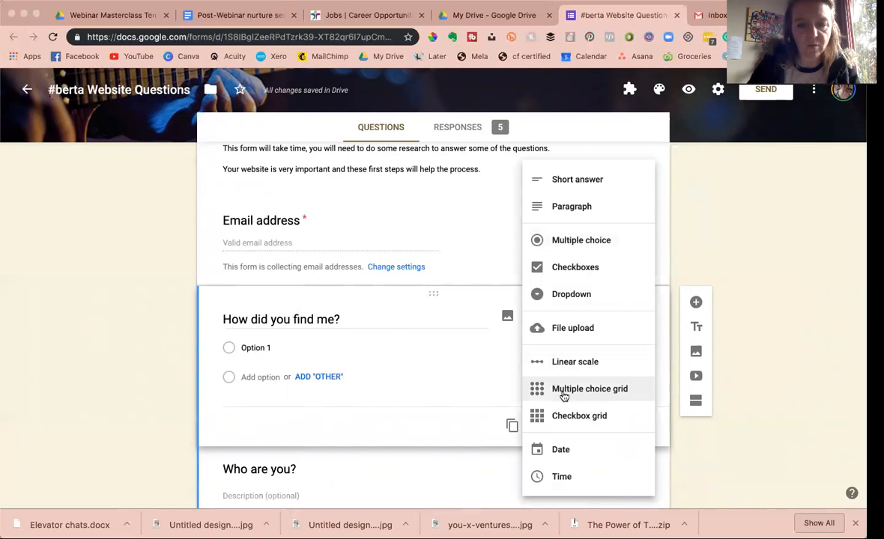
scroll(623, 441, "down", 1)
scroll(623, 442, "up", 3)
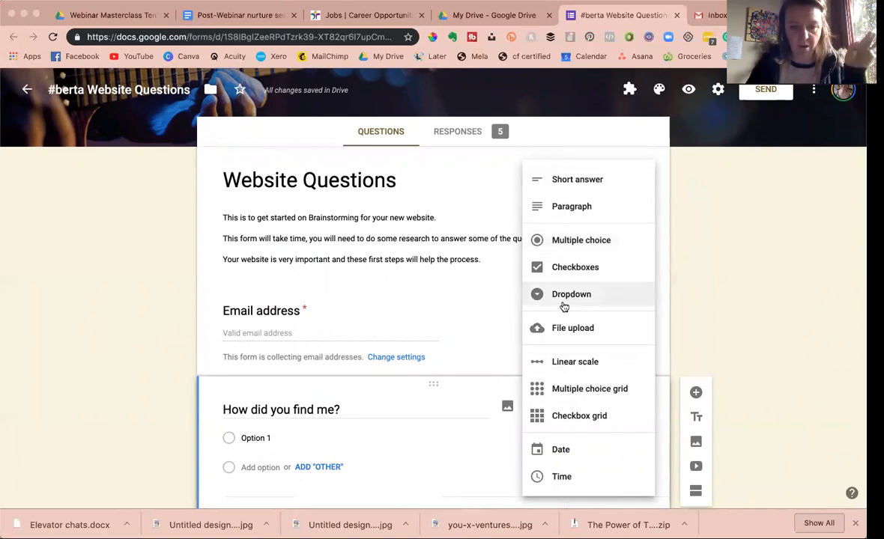
left_click(710, 308)
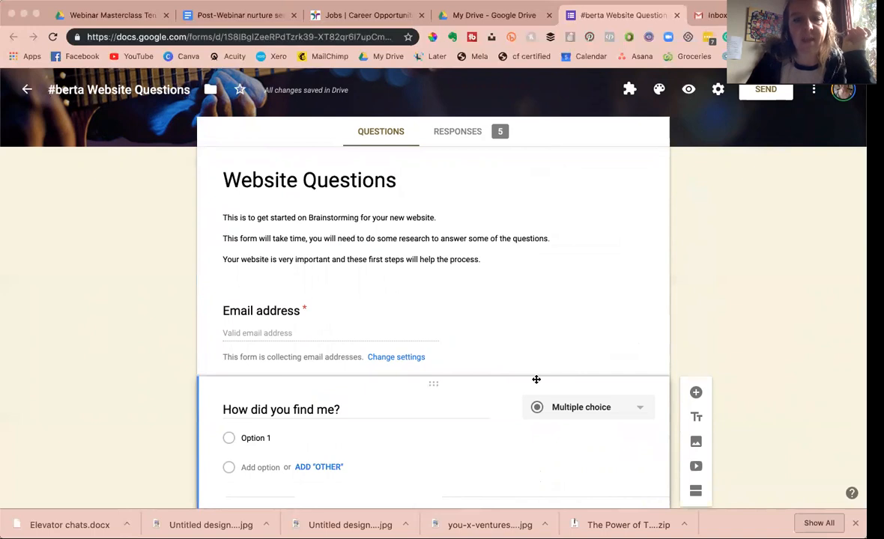
Step: Try placing the "How did you find me?" question below the "Who are you?" heading, and restore the original order
scroll(536, 380, "down", 3)
left_click_drag(433, 253, 430, 322)
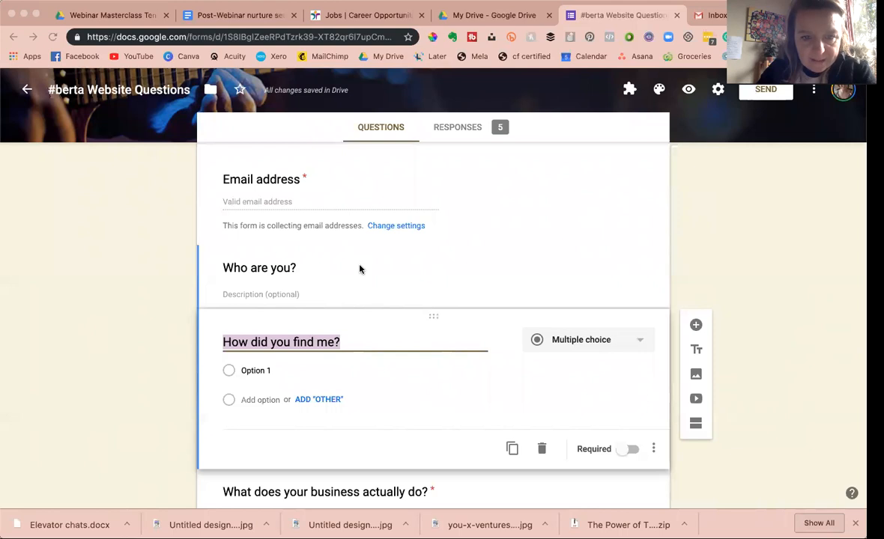
left_click(379, 299)
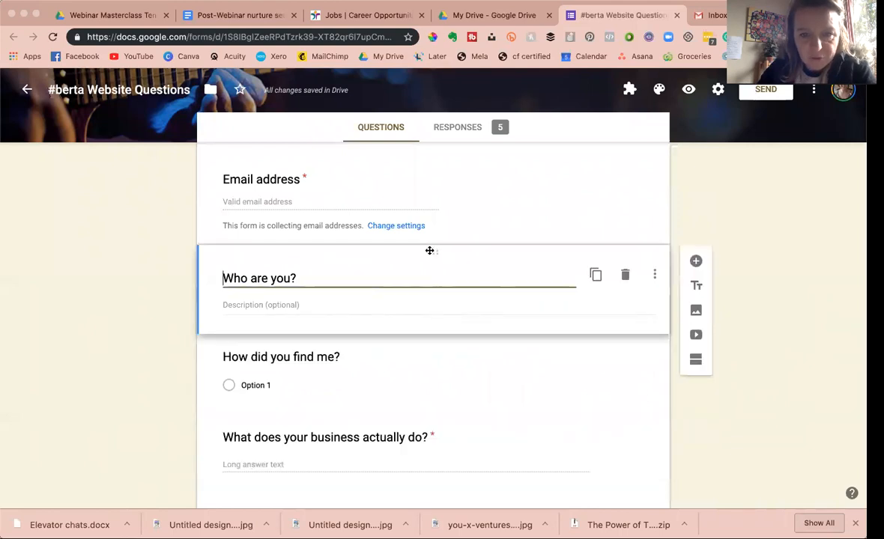
left_click_drag(433, 300, 423, 352)
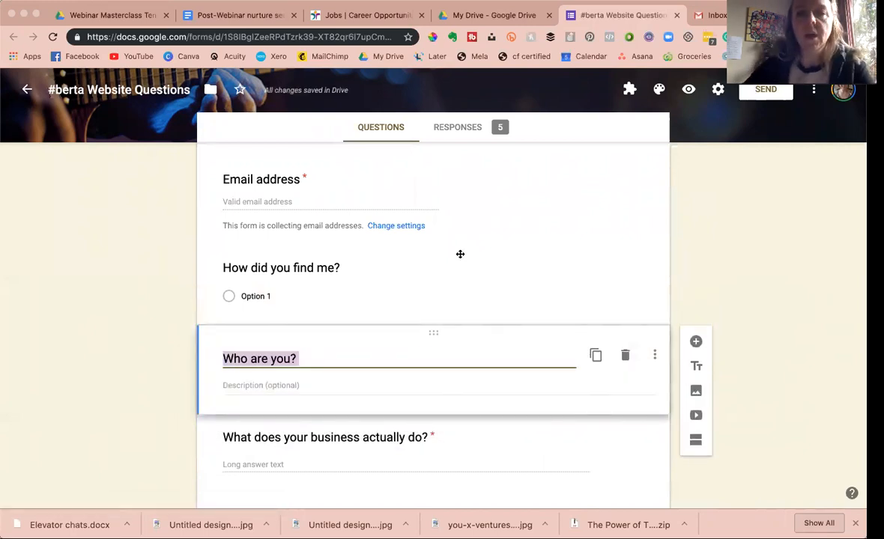
Step: Switch back to My Drive and create a new blank Google Forms form
left_click(493, 15)
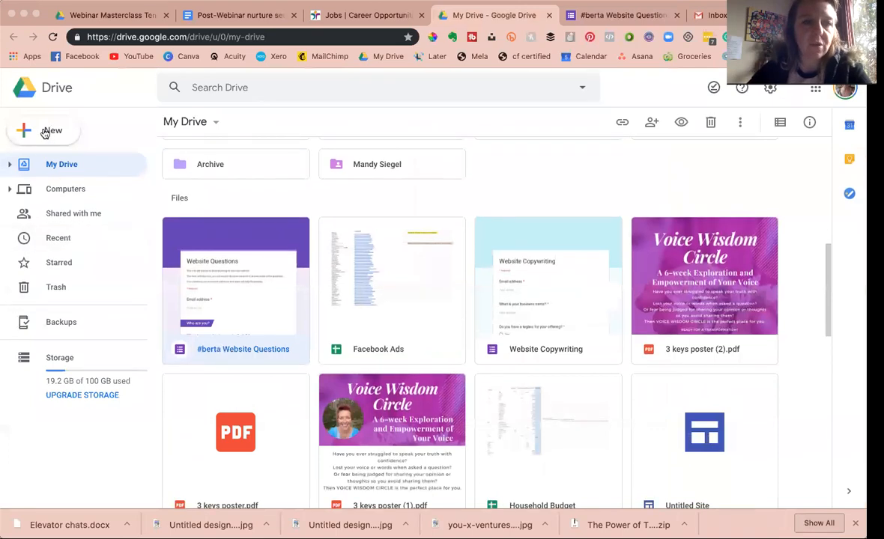
left_click(45, 133)
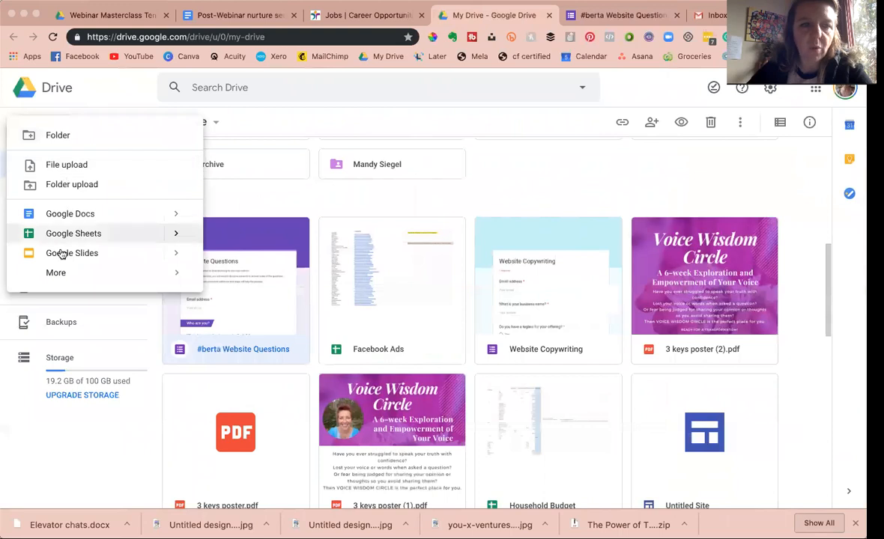
mouse_move(89, 273)
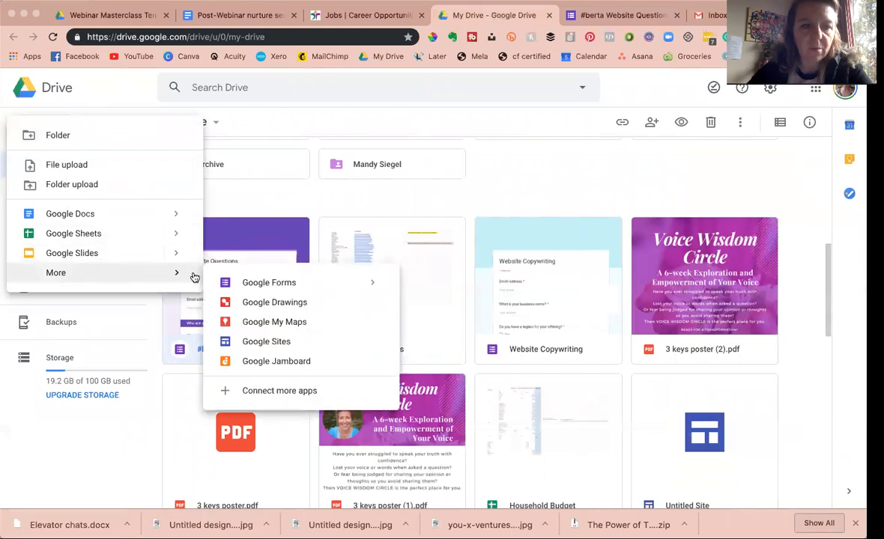
left_click(272, 283)
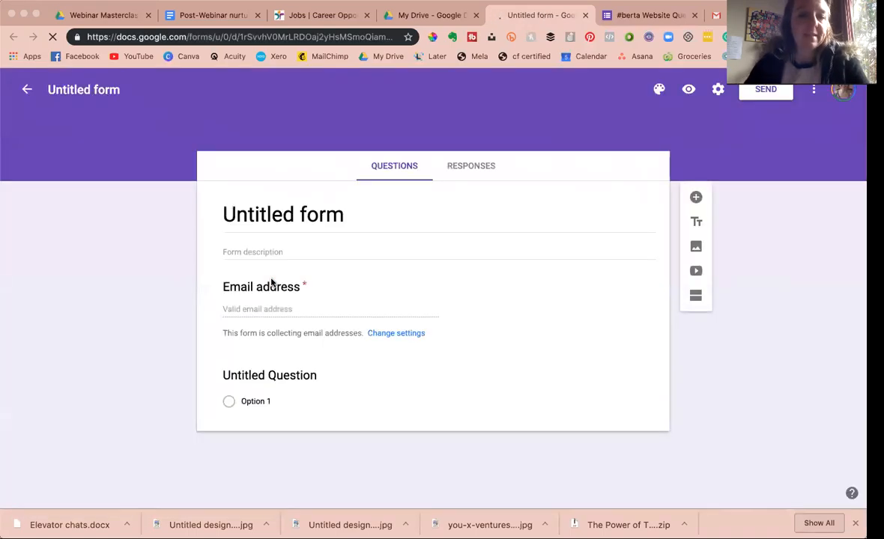
left_click(258, 209)
left_click(270, 375)
type("On")
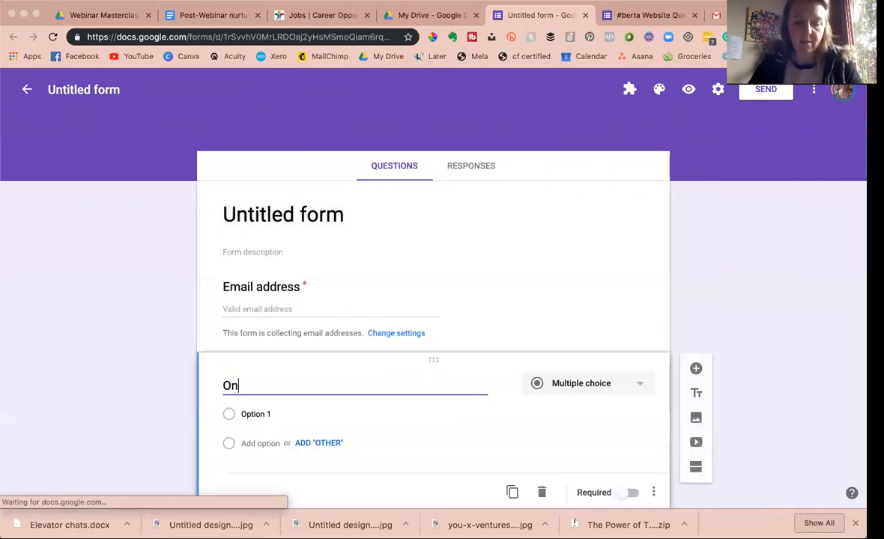
type("boarding")
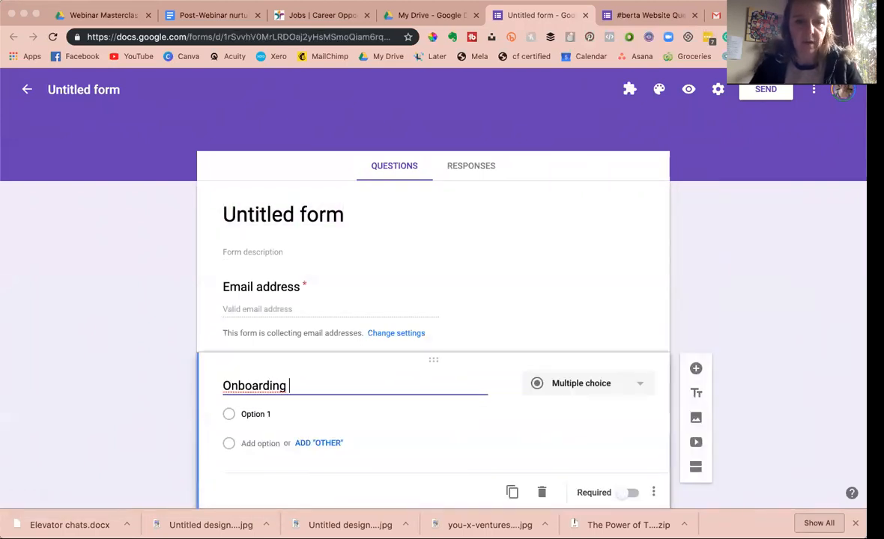
key("super+a")
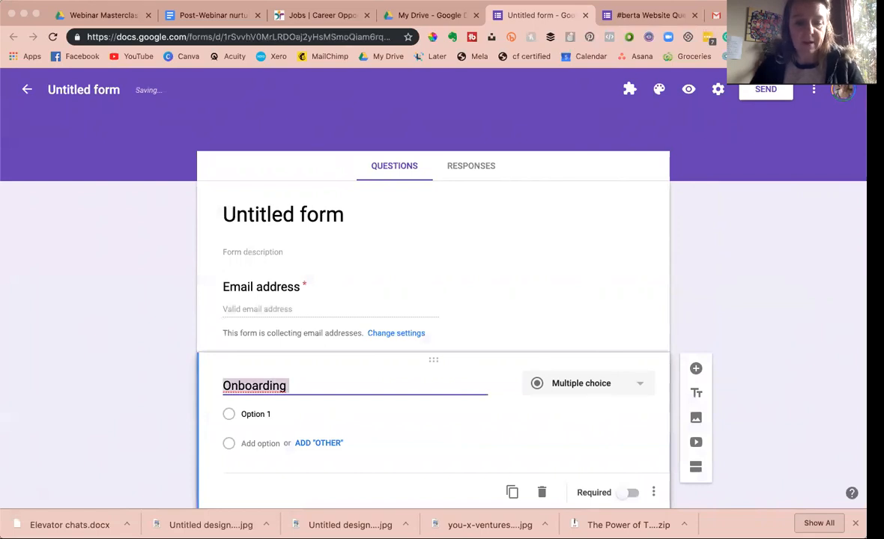
key("BackSpace")
Step: Title the form "Get Free Package" and enter "This form is important" as its description
left_click(238, 218)
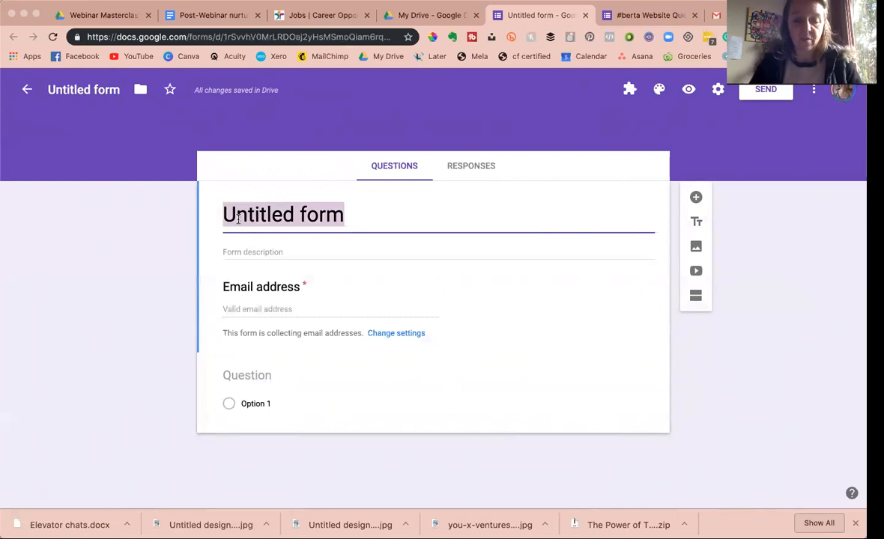
type("Get Fre")
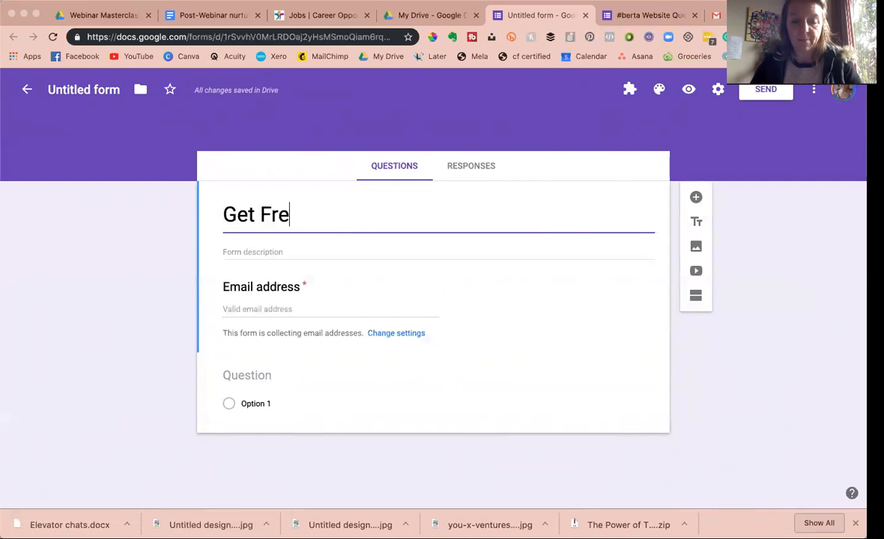
type("e Package")
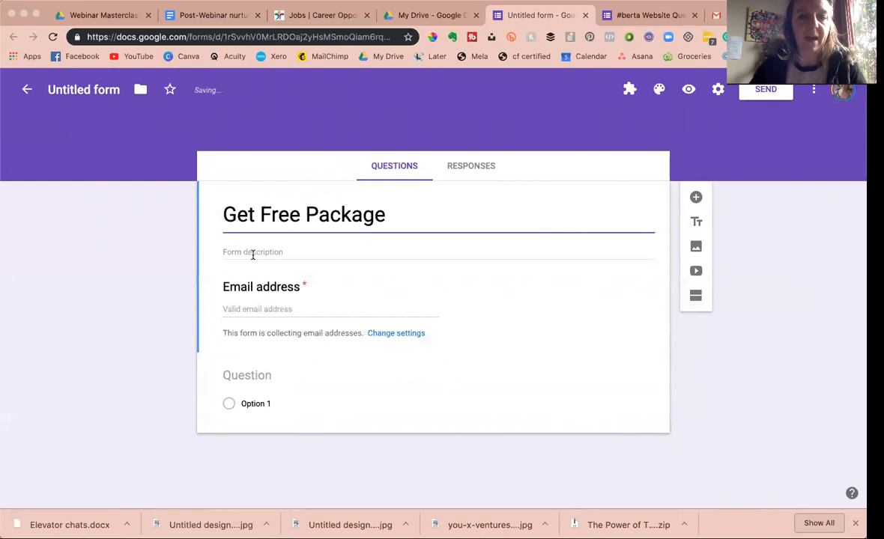
left_click(286, 251)
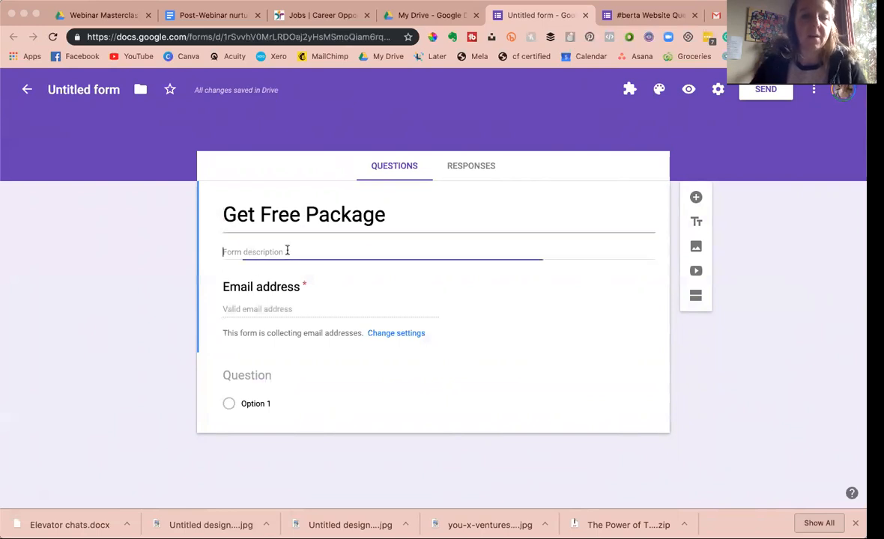
type("Thi")
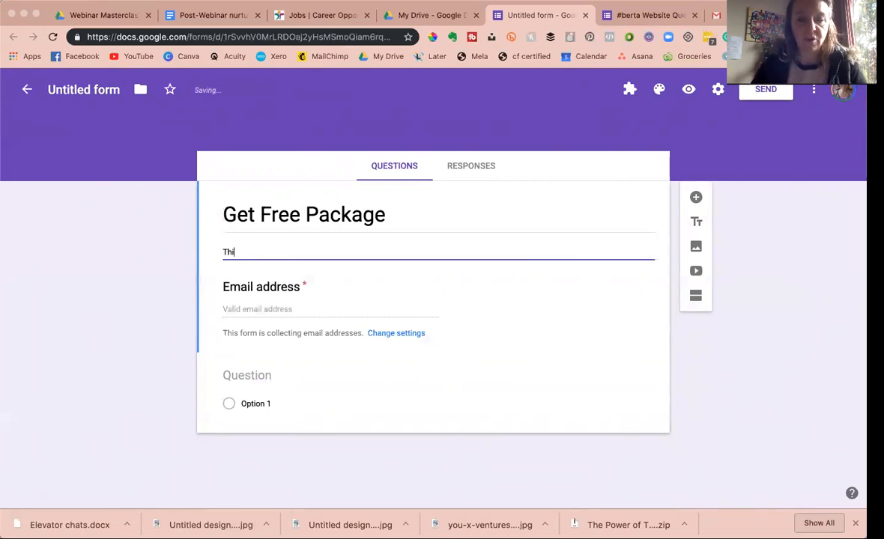
type("s form is important")
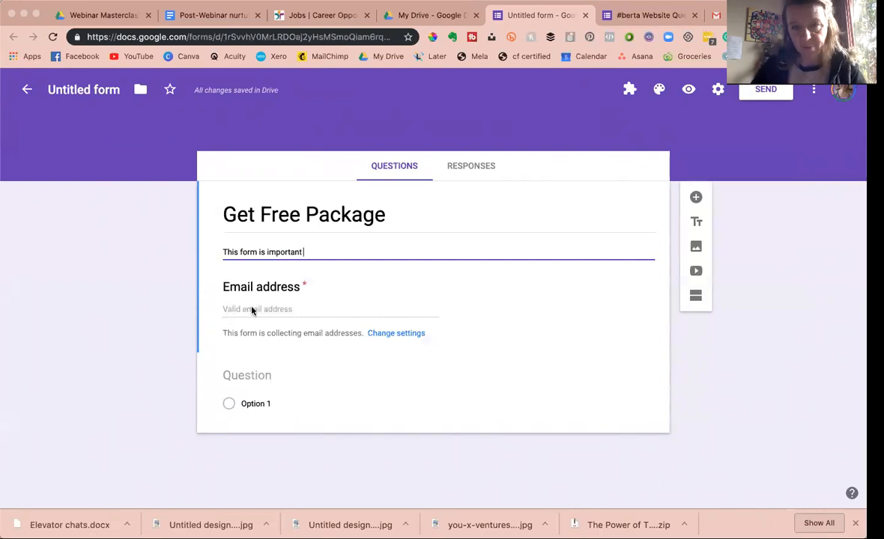
Step: Add a blank question after the email address, followed by a title-and-description block and a new section
left_click(697, 198)
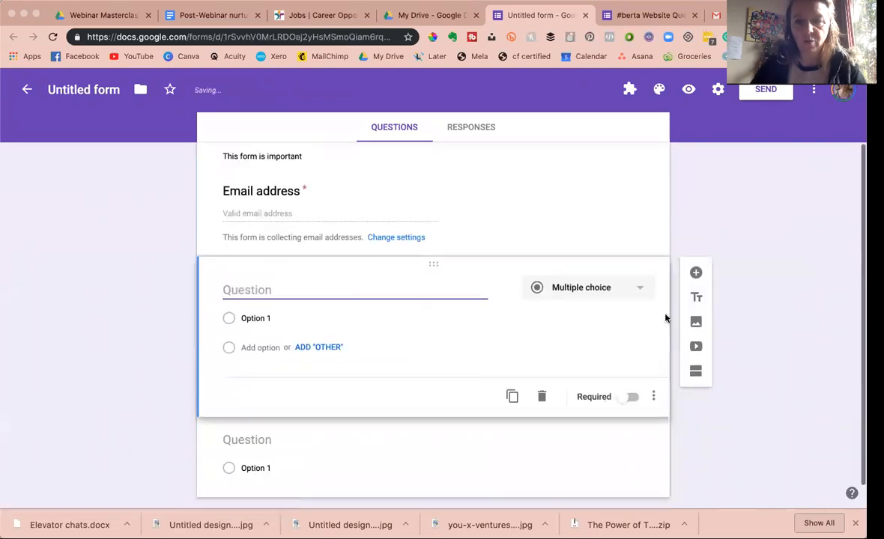
left_click(695, 297)
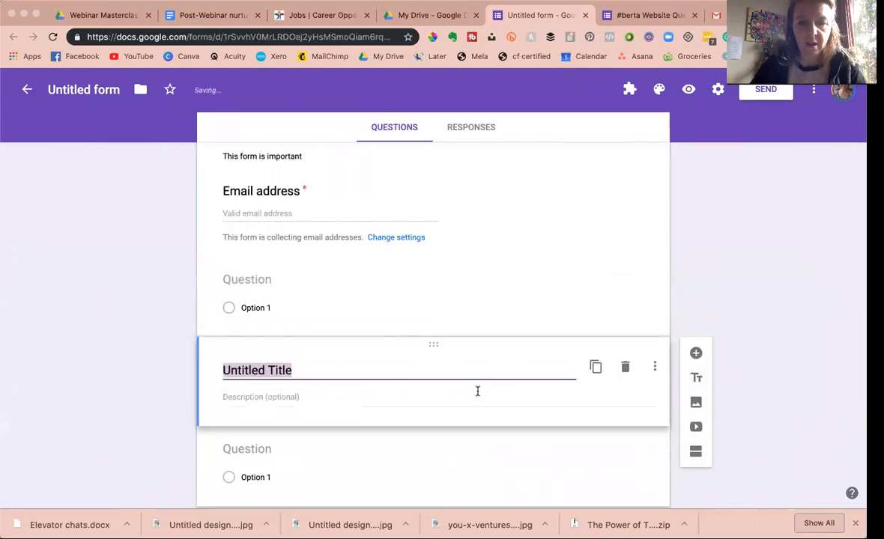
scroll(273, 365, "down", 1)
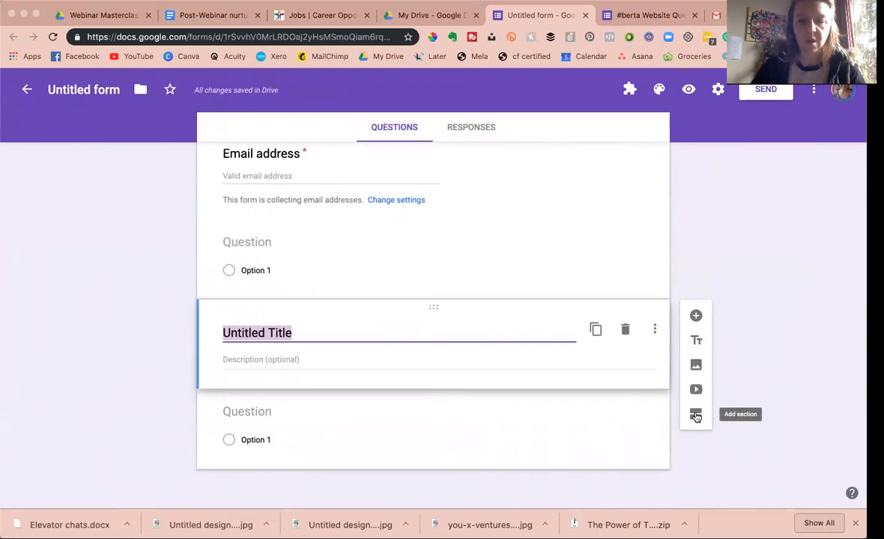
left_click(695, 416)
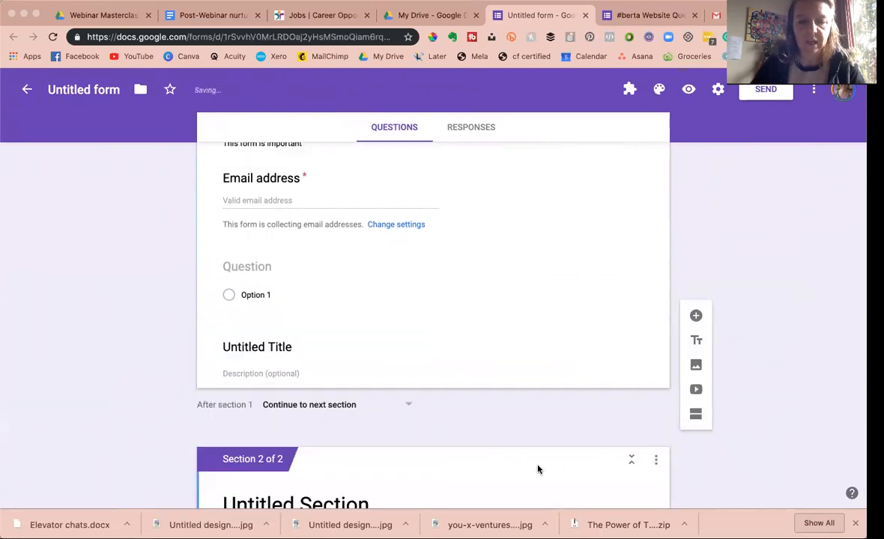
Step: Examine the form's two-section layout and the questions and title block within each section
scroll(364, 362, "up", 5)
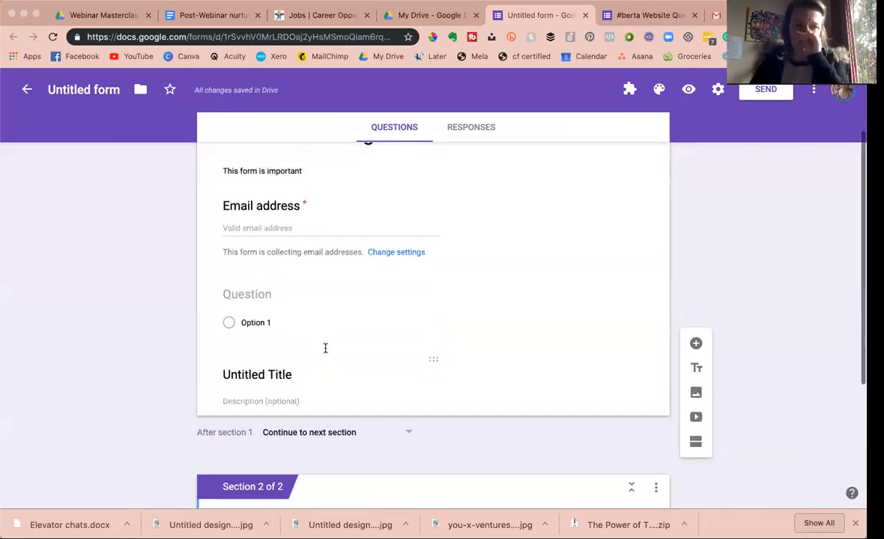
scroll(325, 348, "up", 3)
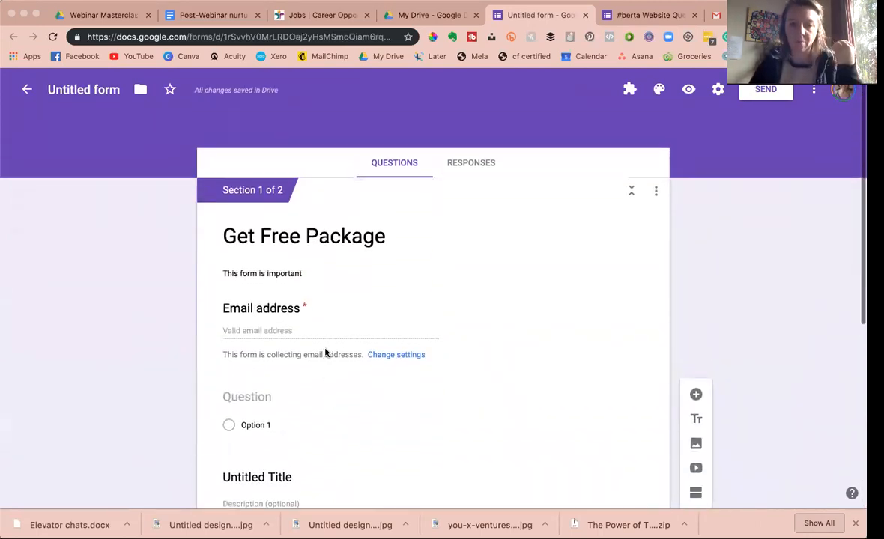
scroll(303, 263, "down", 5)
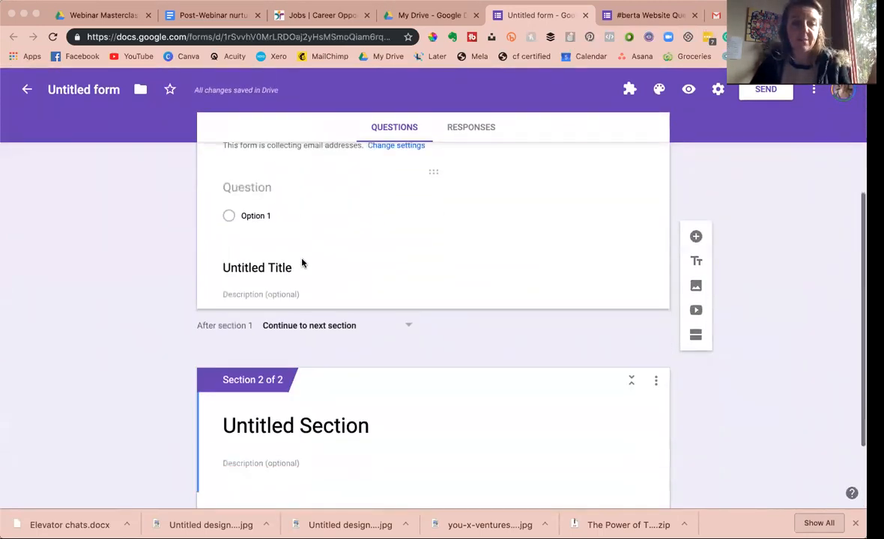
scroll(310, 406, "down", 1)
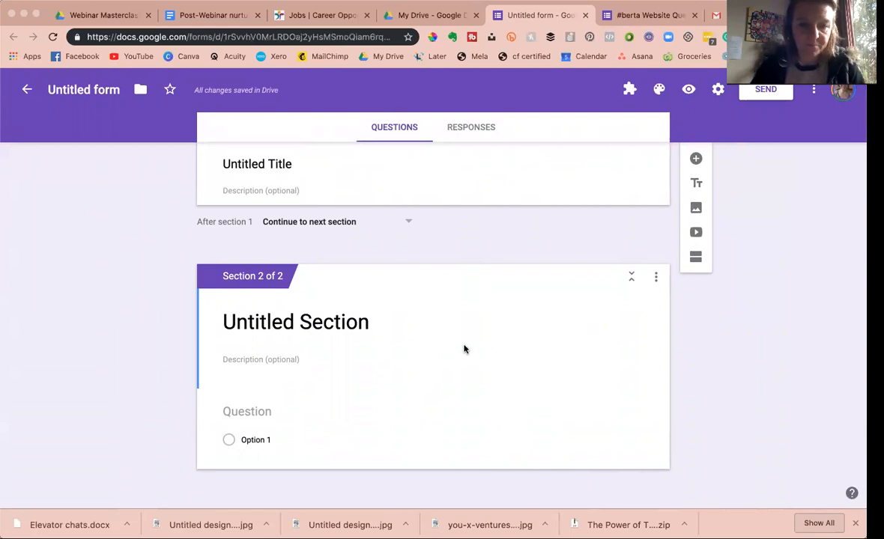
scroll(466, 350, "up", 3)
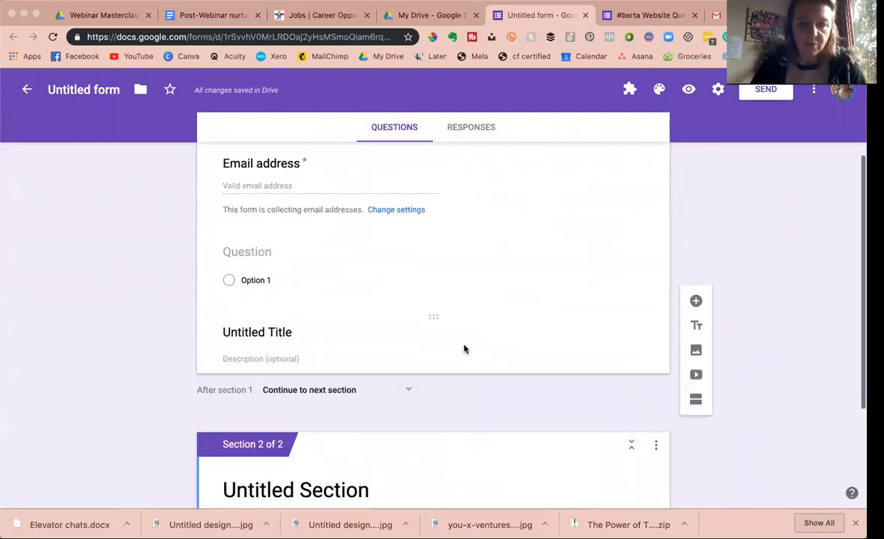
scroll(463, 349, "down", 3)
scroll(289, 372, "up", 2)
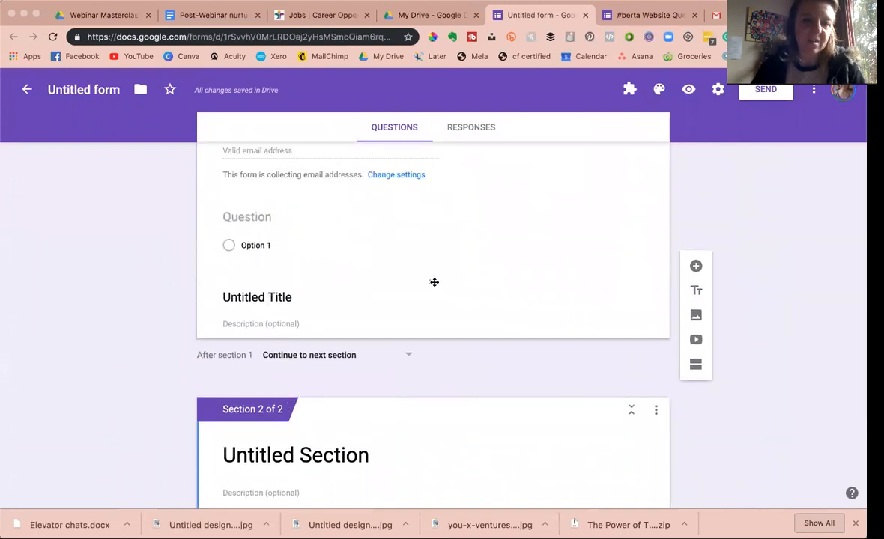
scroll(426, 395, "down", 3)
left_click(281, 345)
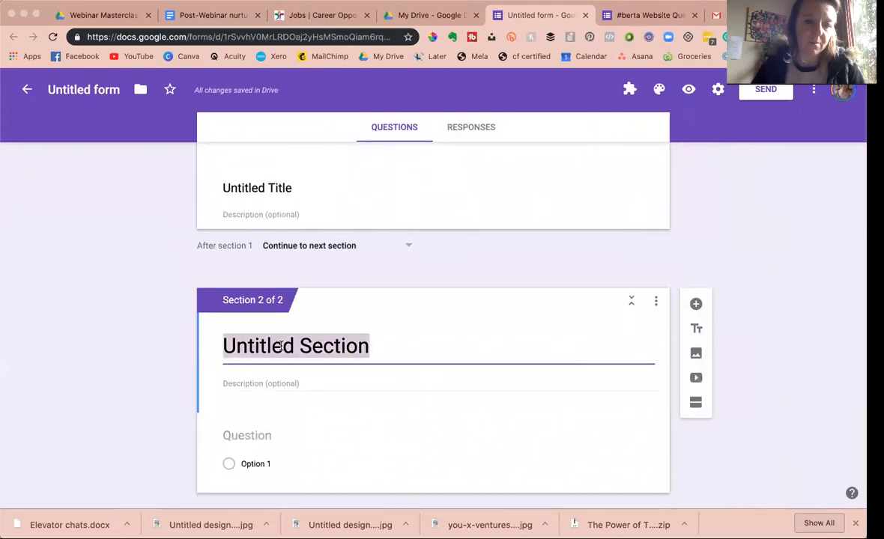
left_click(695, 355)
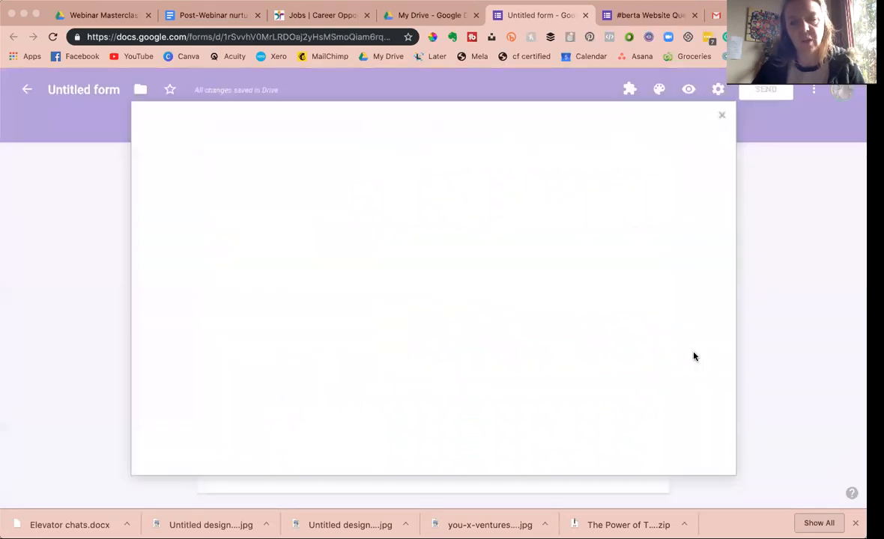
left_click(721, 121)
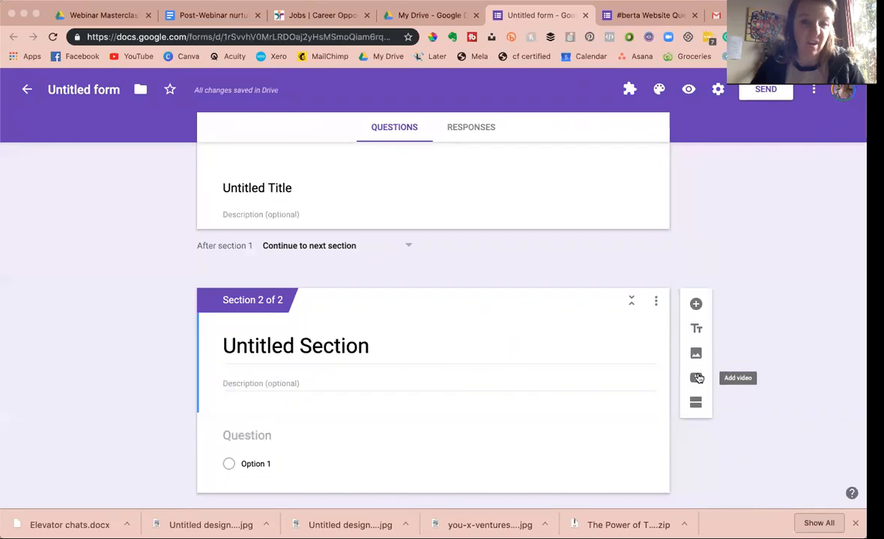
scroll(509, 350, "up", 5)
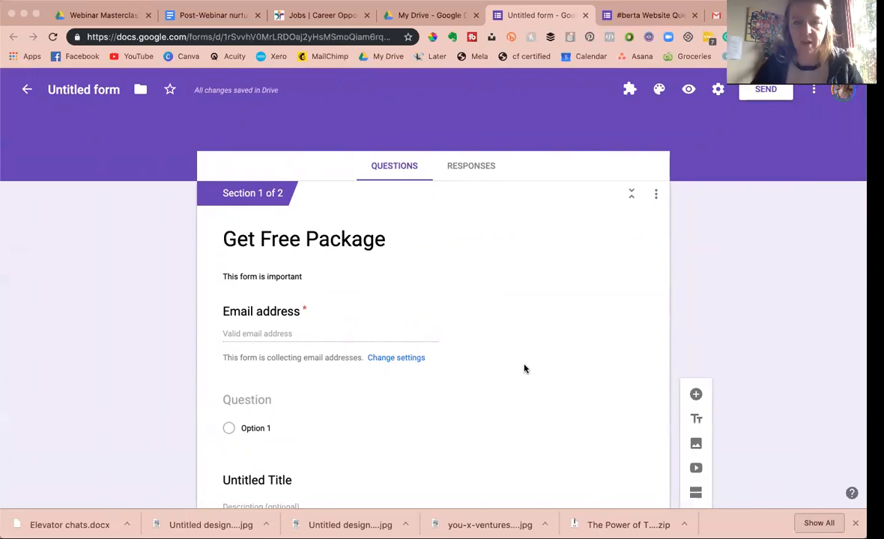
scroll(292, 410, "down", 3)
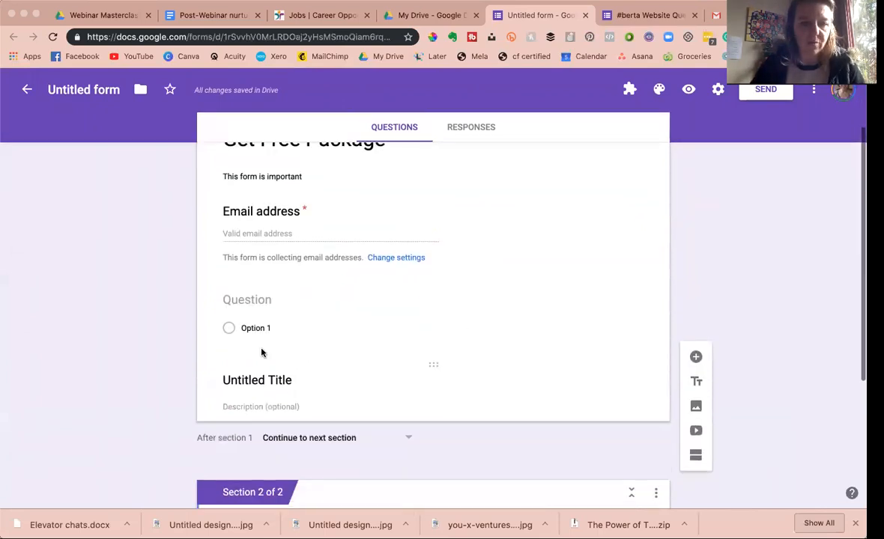
Step: Add a multiple choice question reading "How old are you?" directly after the blank question in section 1
left_click(242, 301)
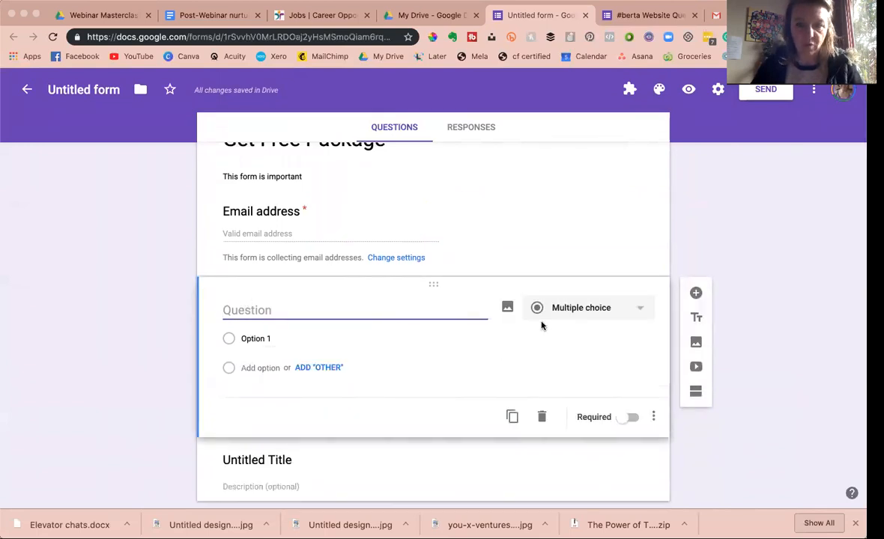
left_click(696, 293)
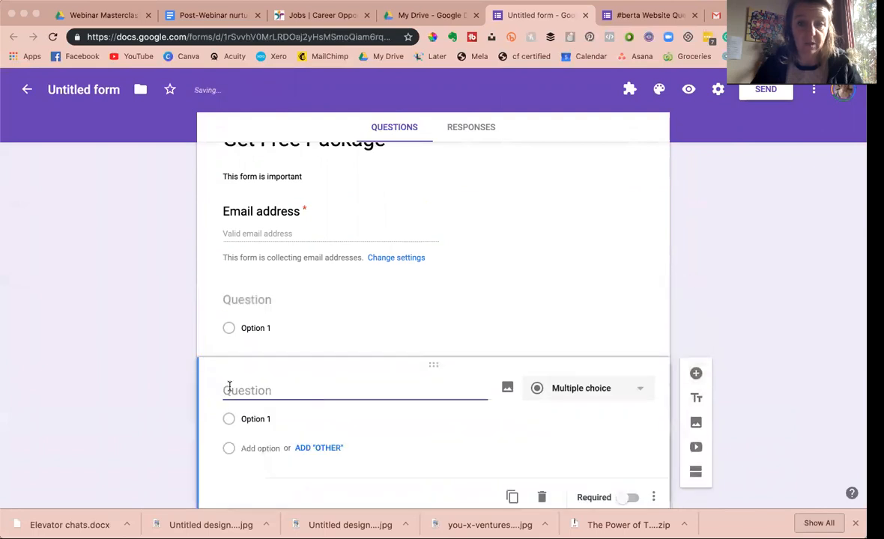
type("How old are you?")
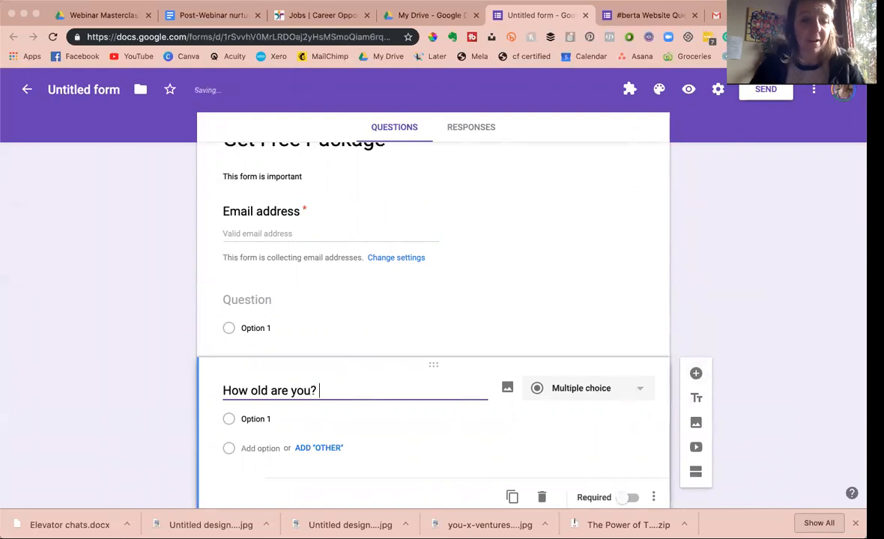
Step: Enter "19-25" and "26-36" as the two answer options of the age question
scroll(397, 378, "down", 3)
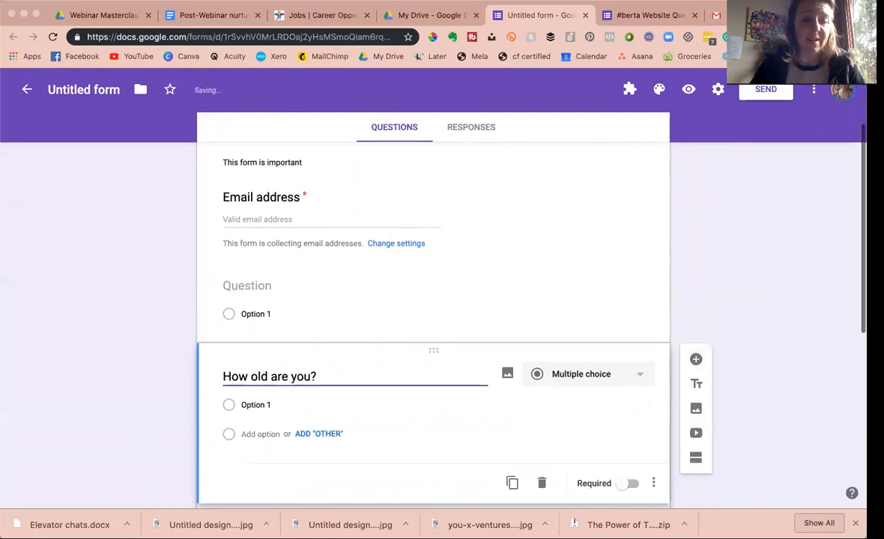
left_click(605, 302)
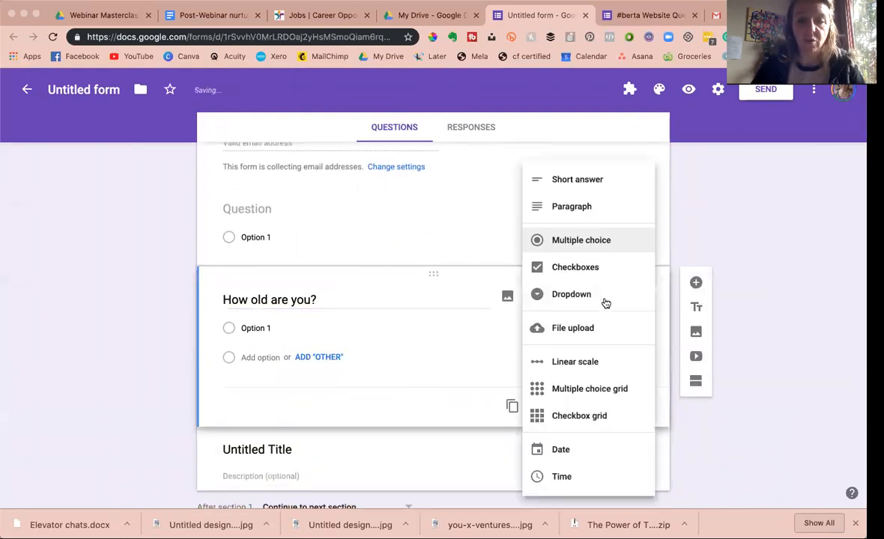
left_click(257, 327)
type("19-25")
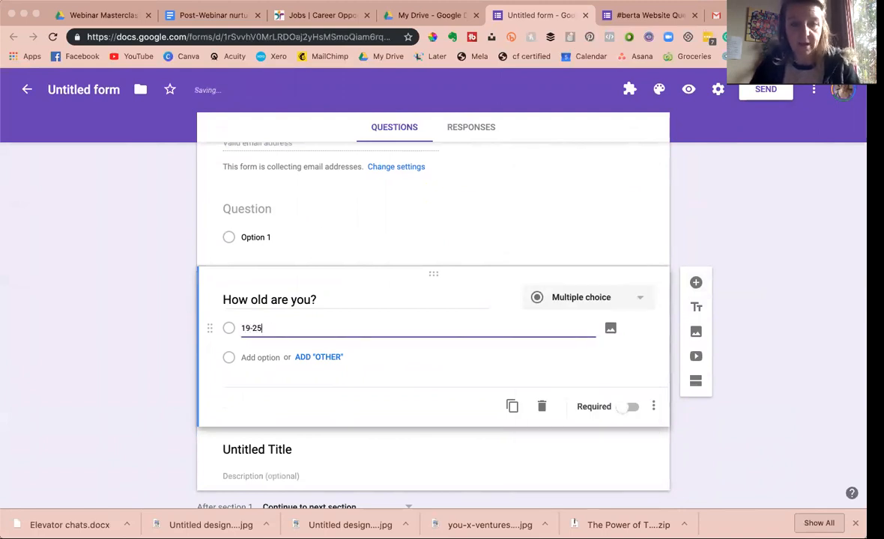
key("Return")
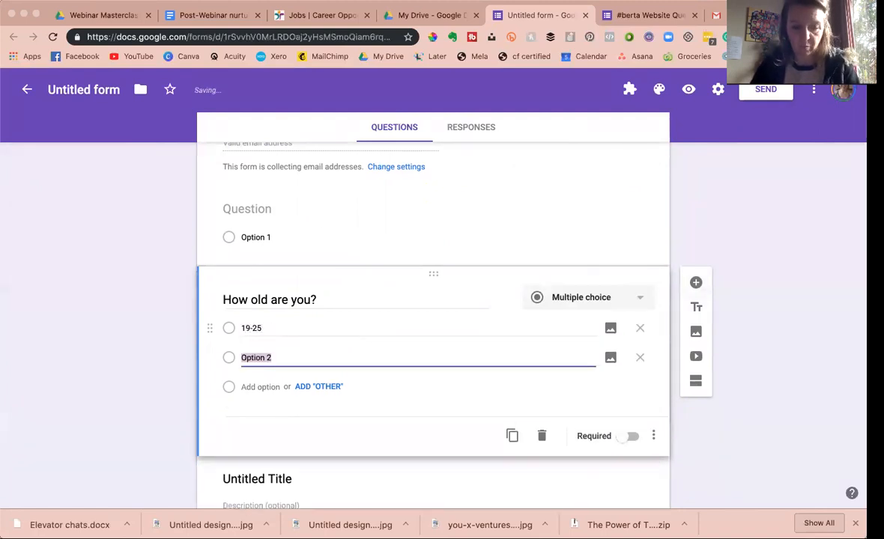
type("26-36")
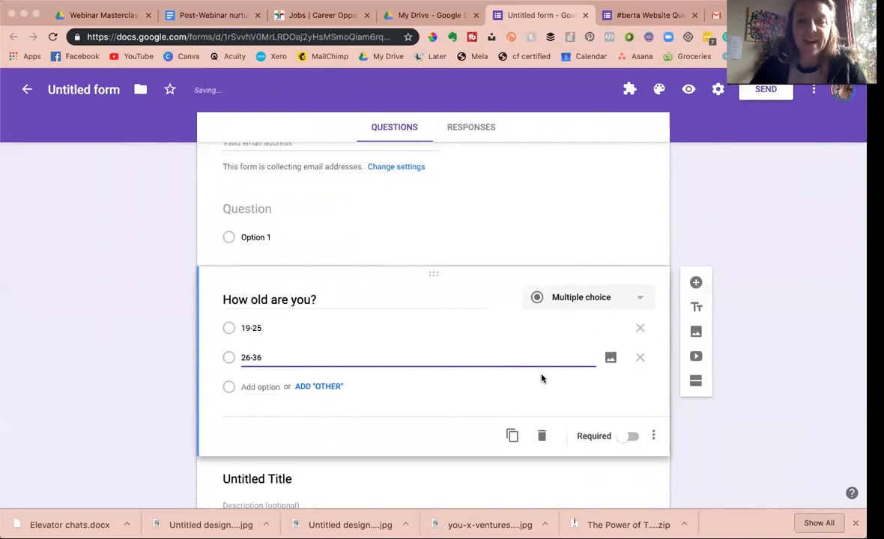
Step: Try the Checkboxes type on the age question and change it to Multiple choice grid
left_click(586, 300)
left_click(576, 271)
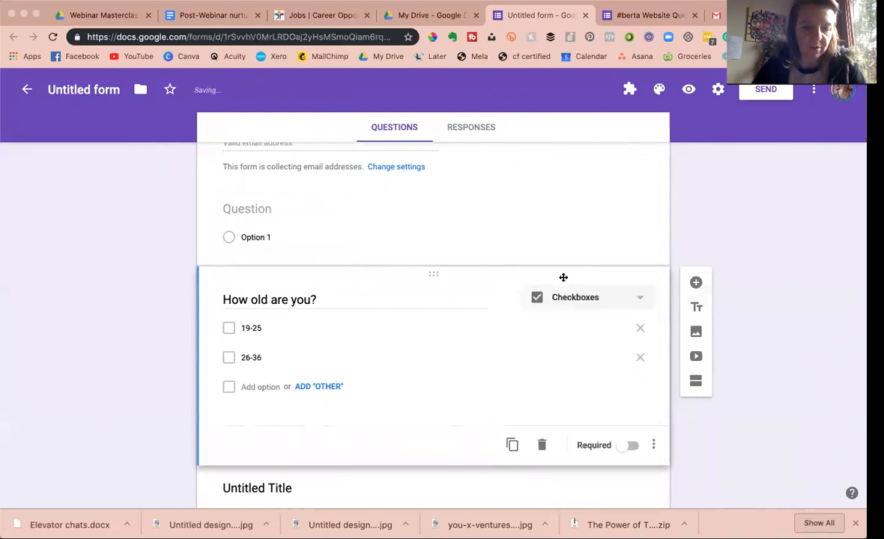
left_click(619, 300)
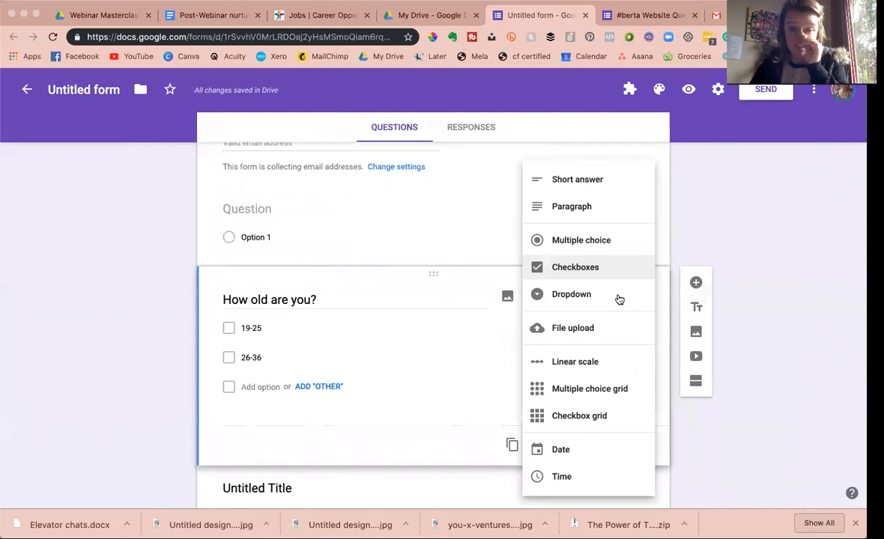
left_click(596, 390)
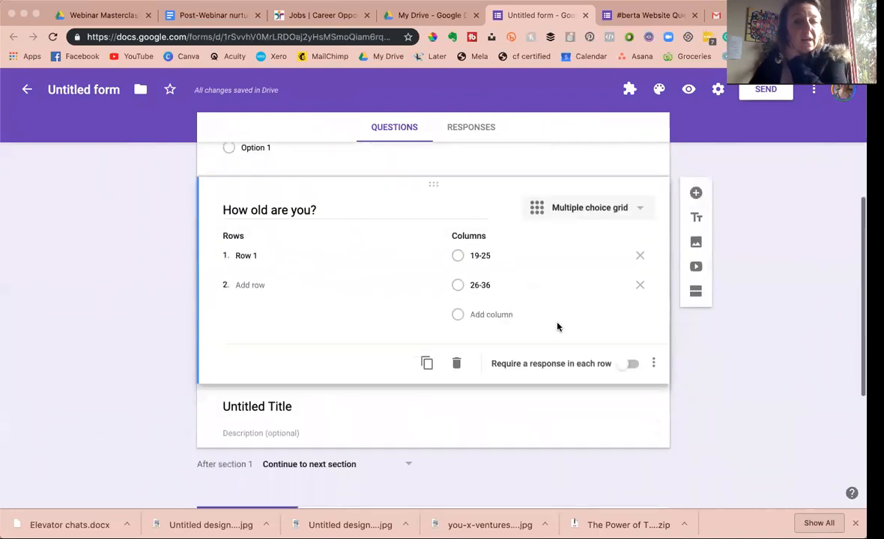
scroll(558, 326, "down", 1)
Step: Review the email, link and embed HTML options for sending the form, shorten the link's URL, and close without sending
scroll(557, 327, "up", 5)
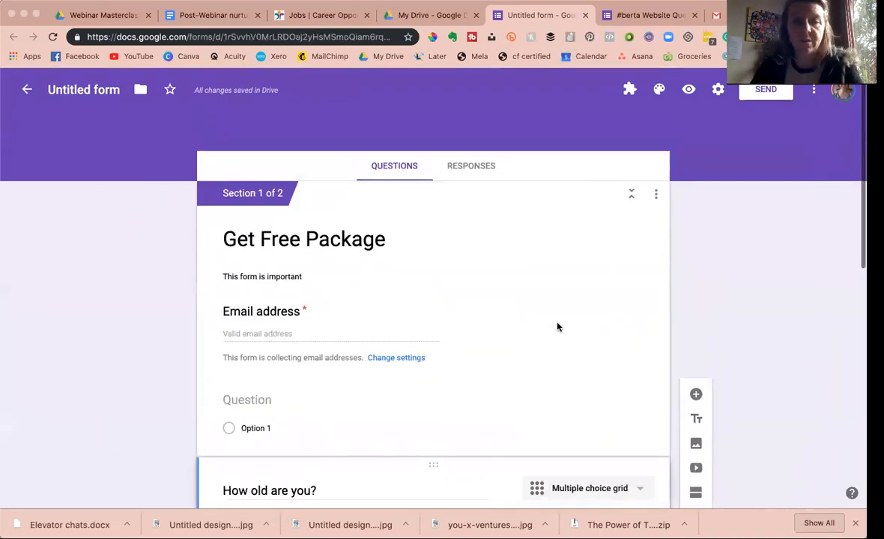
left_click(765, 91)
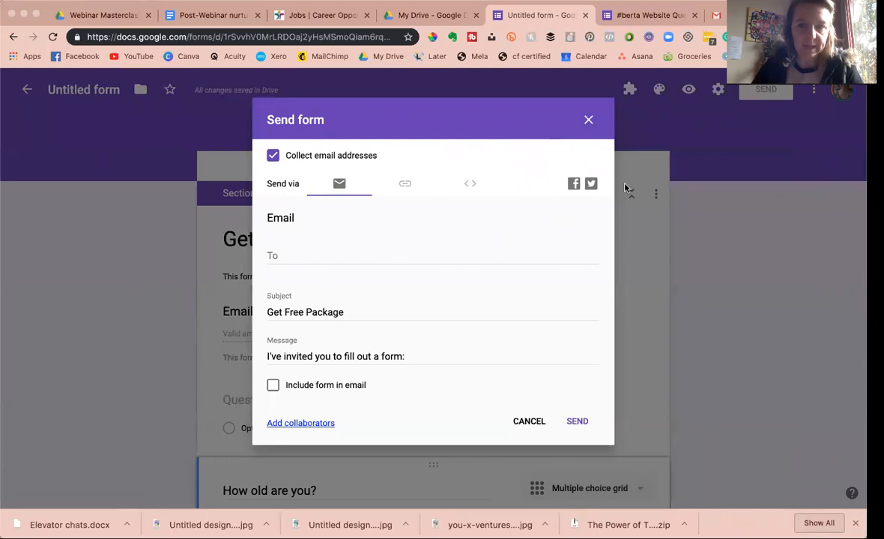
left_click(274, 255)
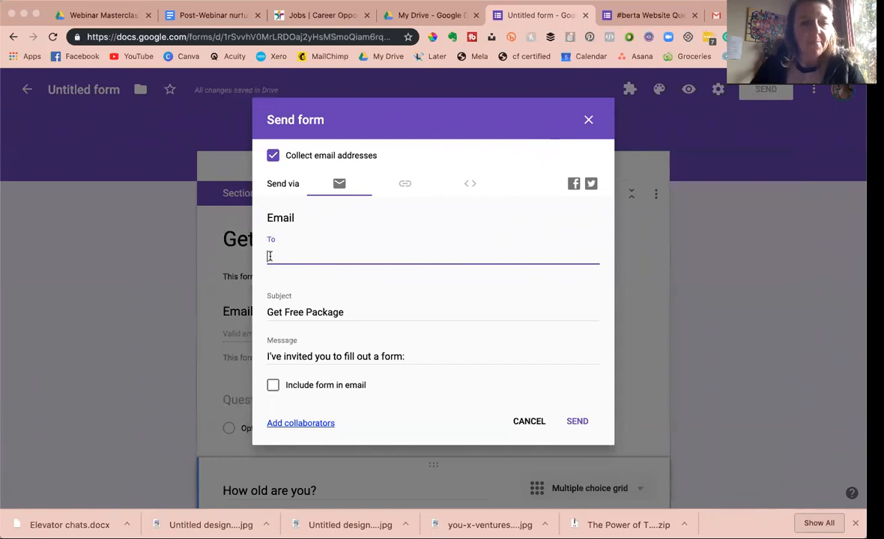
left_click(405, 185)
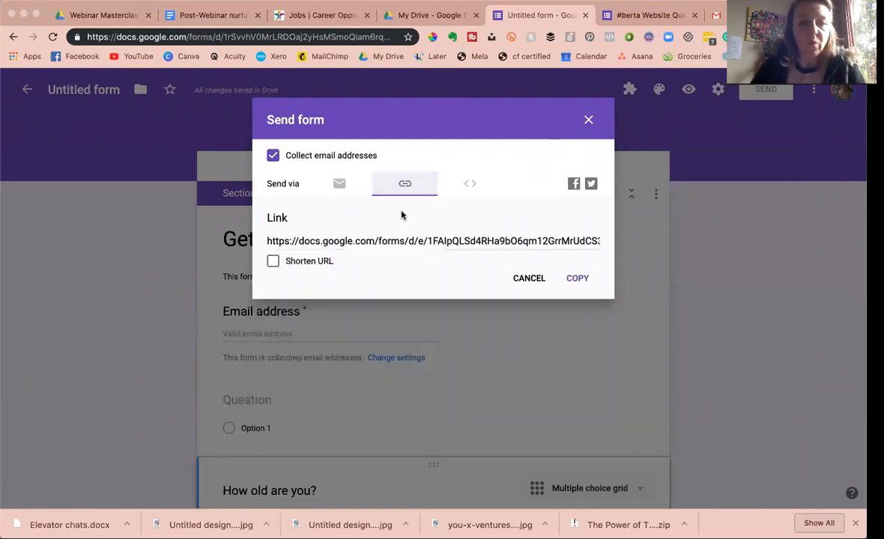
left_click(273, 261)
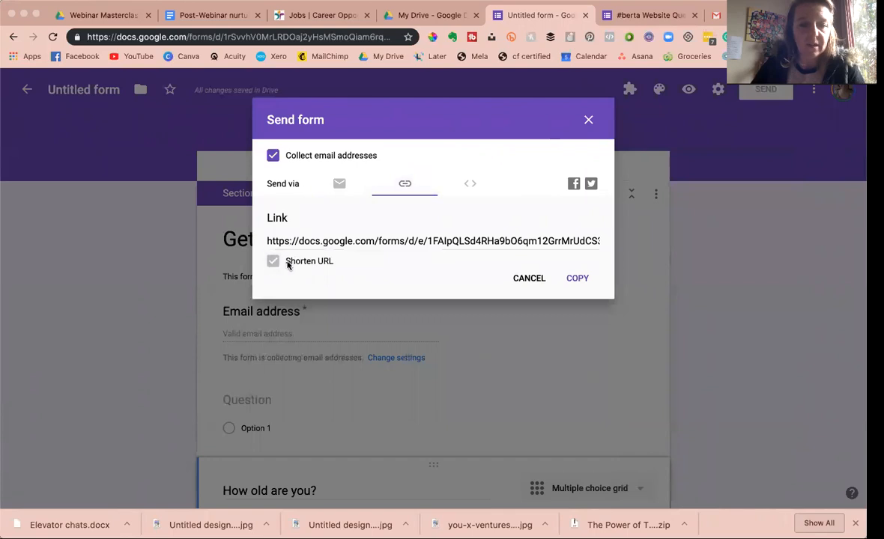
left_click(470, 185)
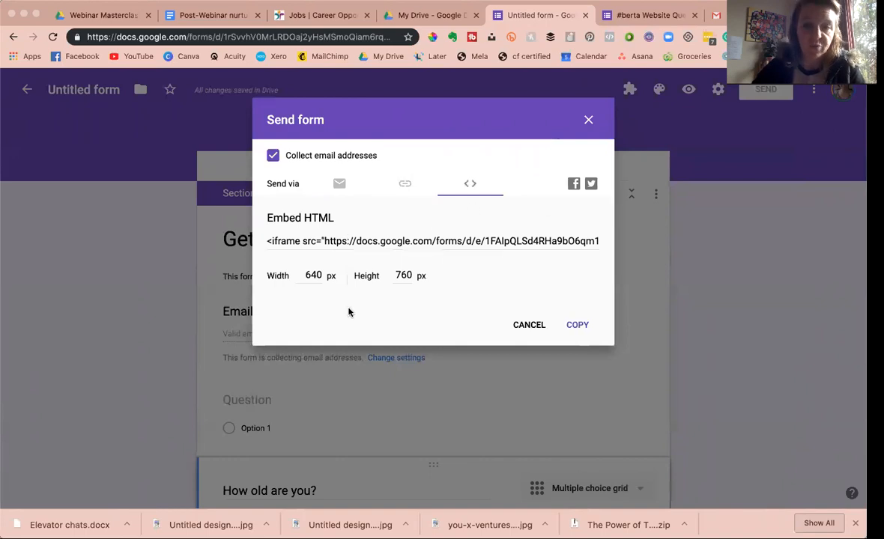
left_click(406, 184)
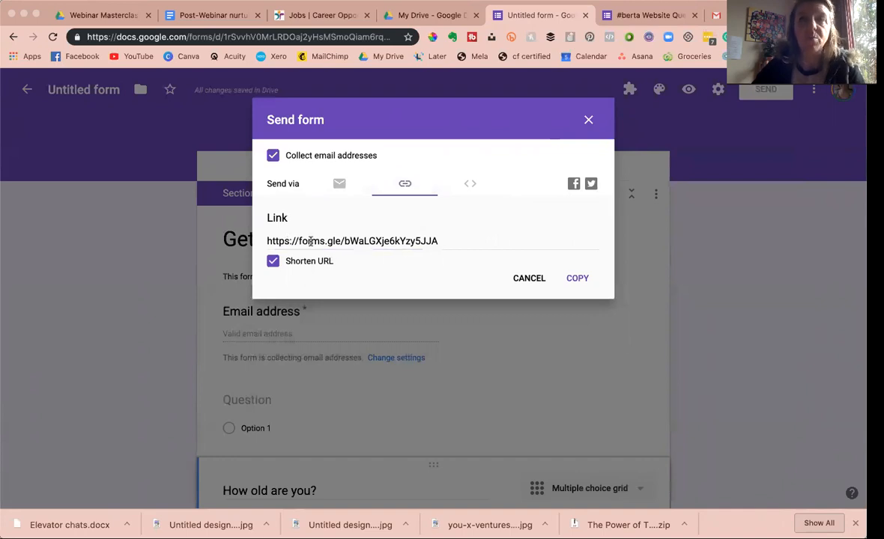
left_click(588, 120)
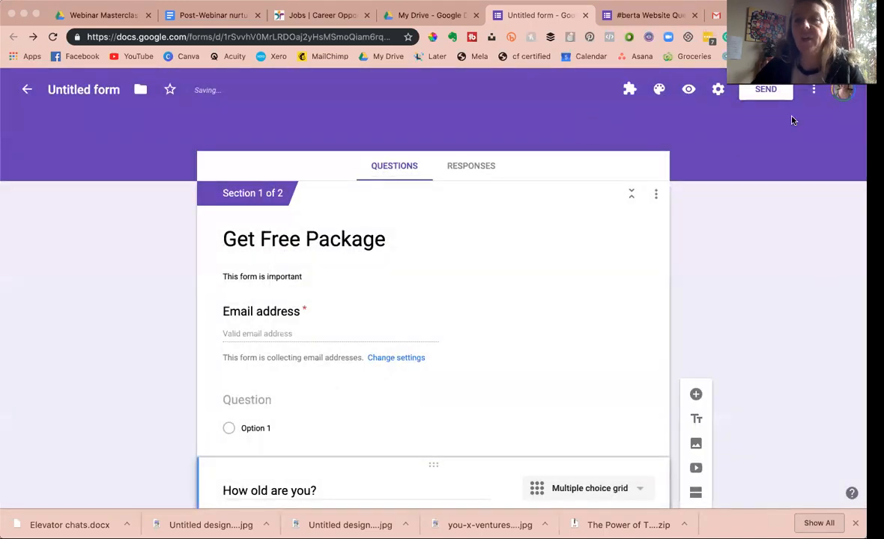
Step: Open the form's collaborator sharing settings and check the edit permission offered to invited people
left_click(814, 90)
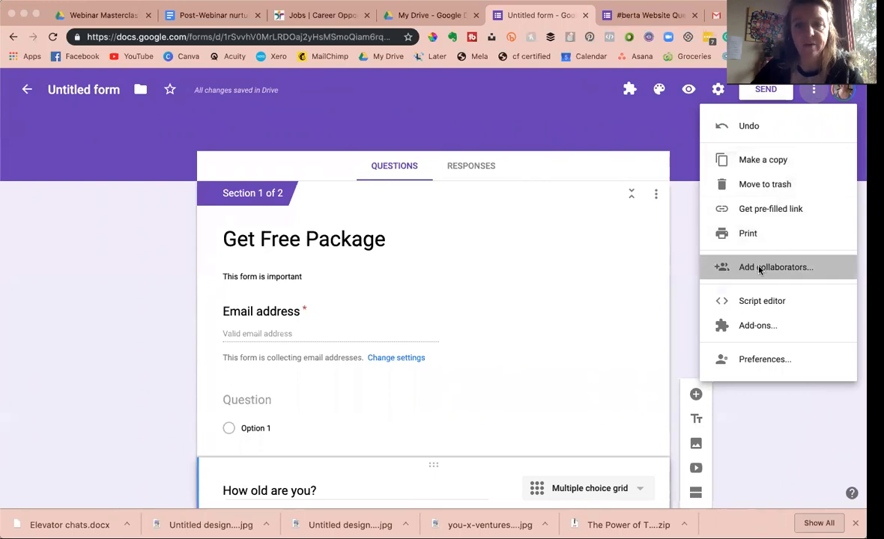
left_click(760, 268)
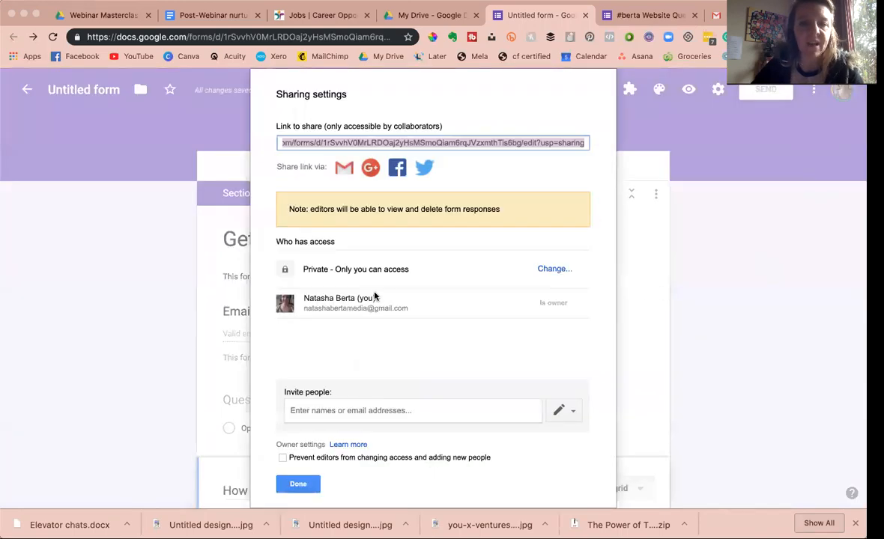
left_click(307, 408)
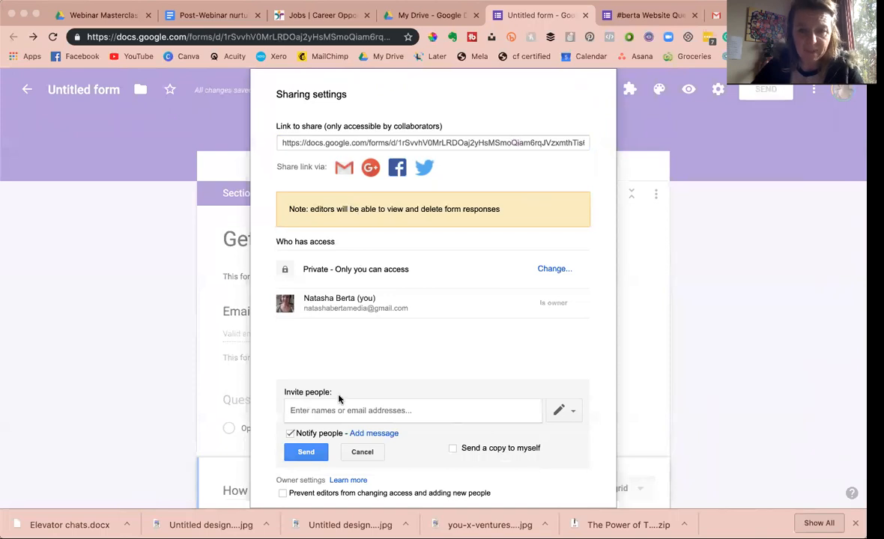
scroll(342, 397, "down", 1)
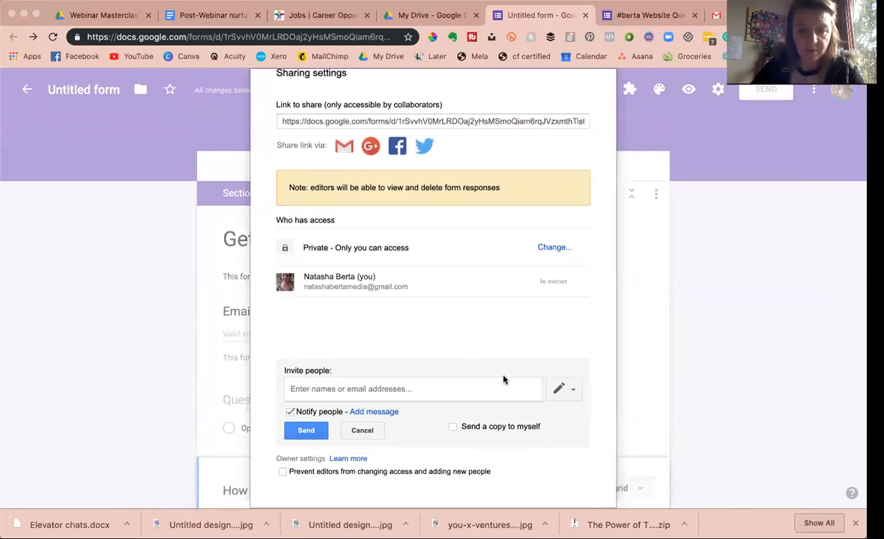
left_click(565, 389)
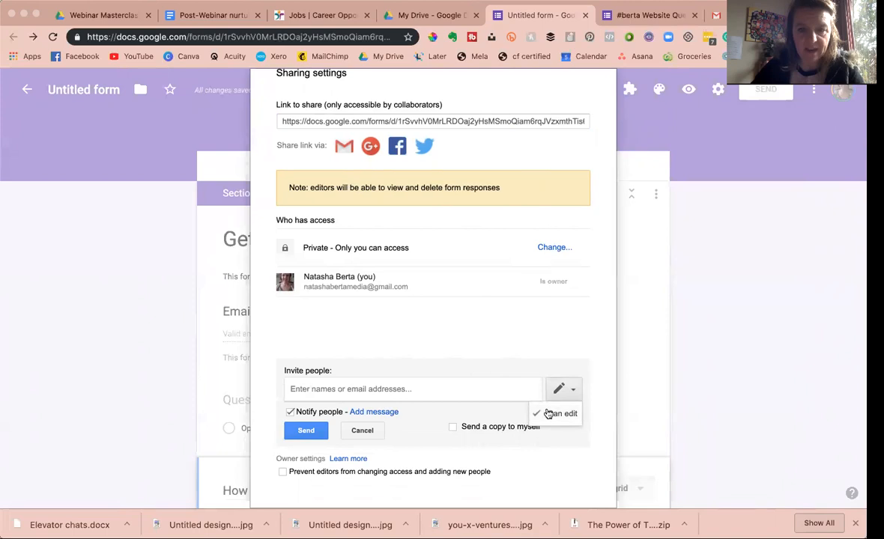
left_click(558, 413)
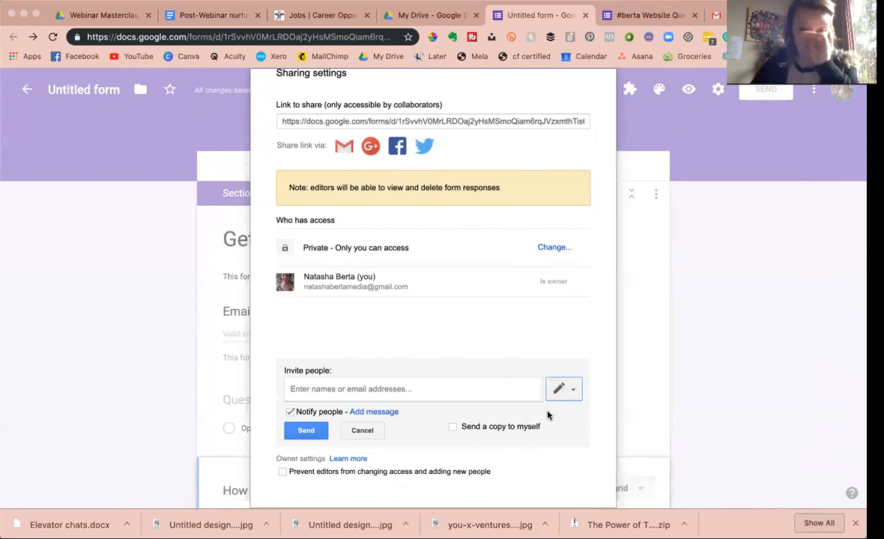
Step: Select the collaborators' share link for viewing, cancel the invitation and close the sharing settings
scroll(468, 348, "up", 1)
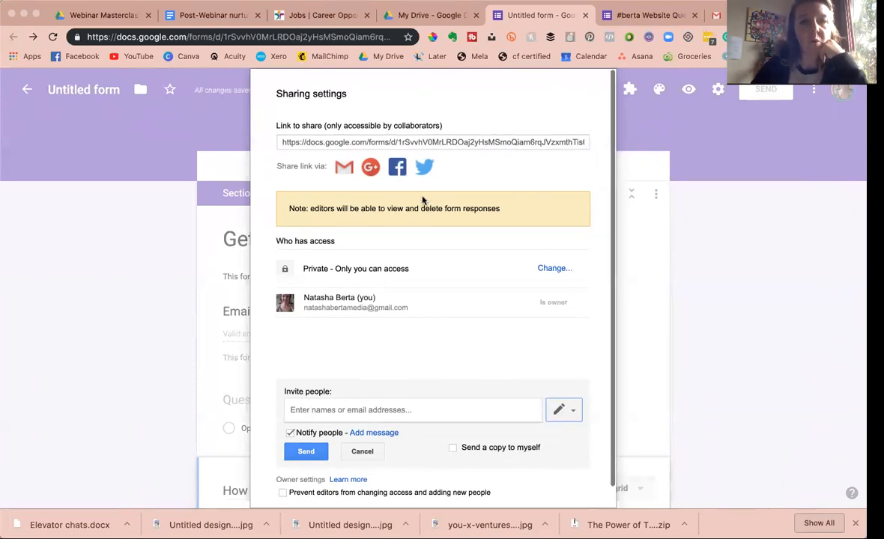
left_click(420, 142)
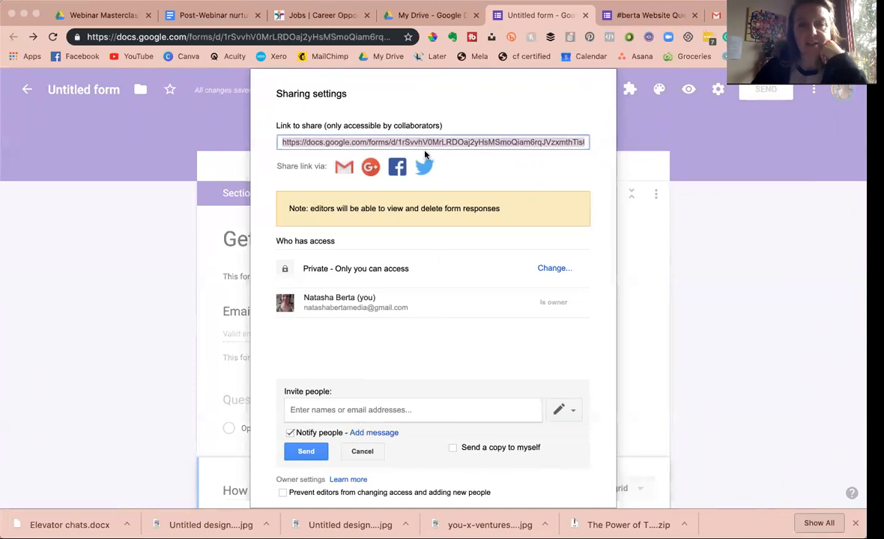
scroll(439, 172, "down", 1)
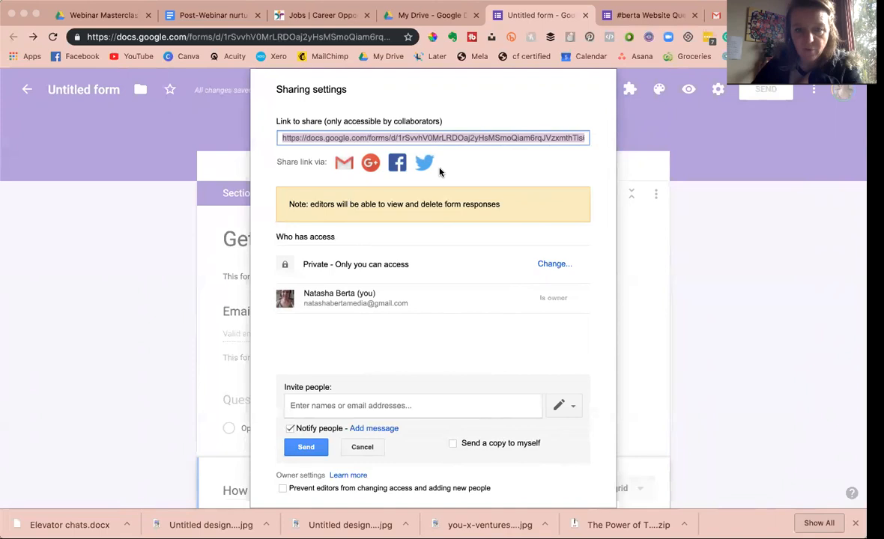
scroll(440, 172, "down", 1)
left_click(640, 113)
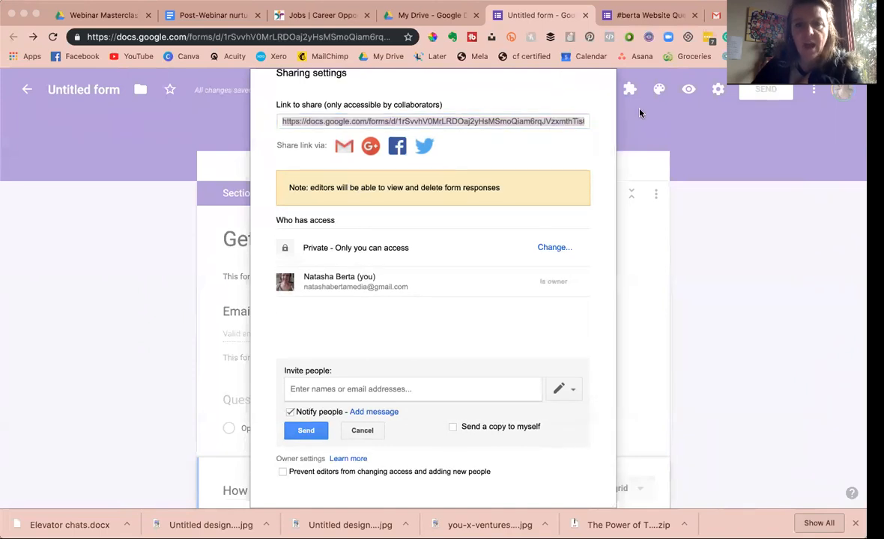
scroll(581, 132, "up", 1)
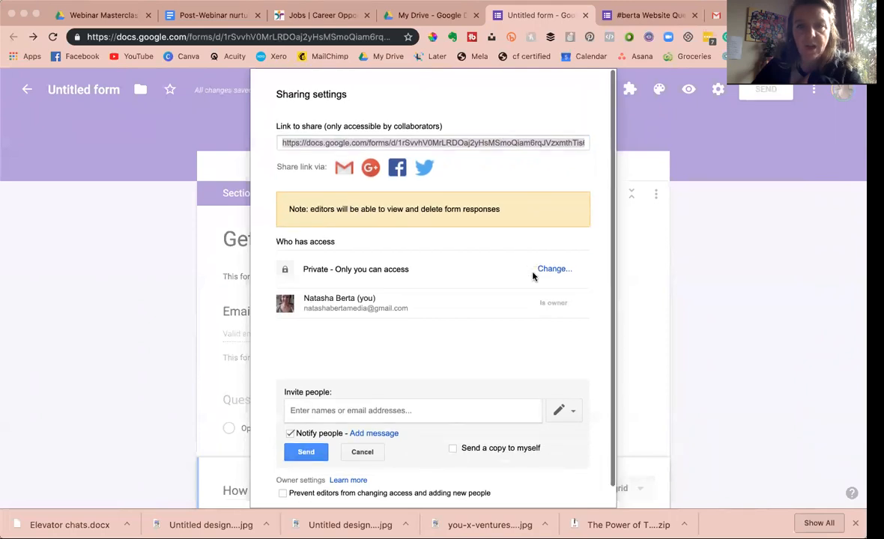
left_click(364, 451)
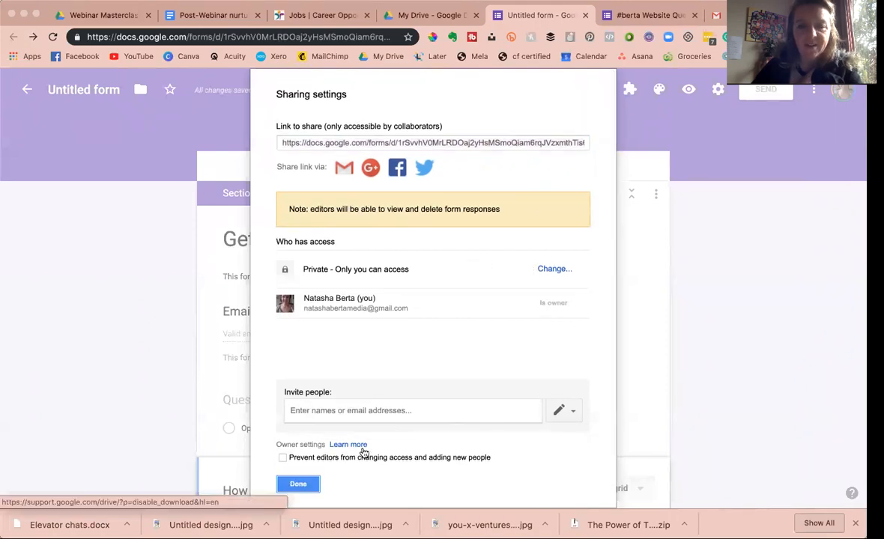
left_click(296, 481)
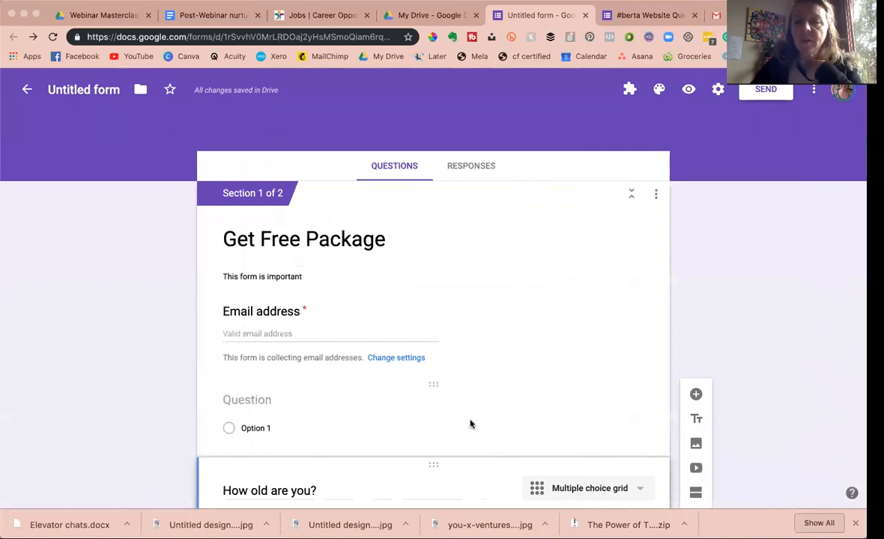
Step: Open the form's theme options and set the theme color to teal
scroll(469, 420, "down", 5)
scroll(470, 421, "up", 4)
scroll(470, 423, "up", 3)
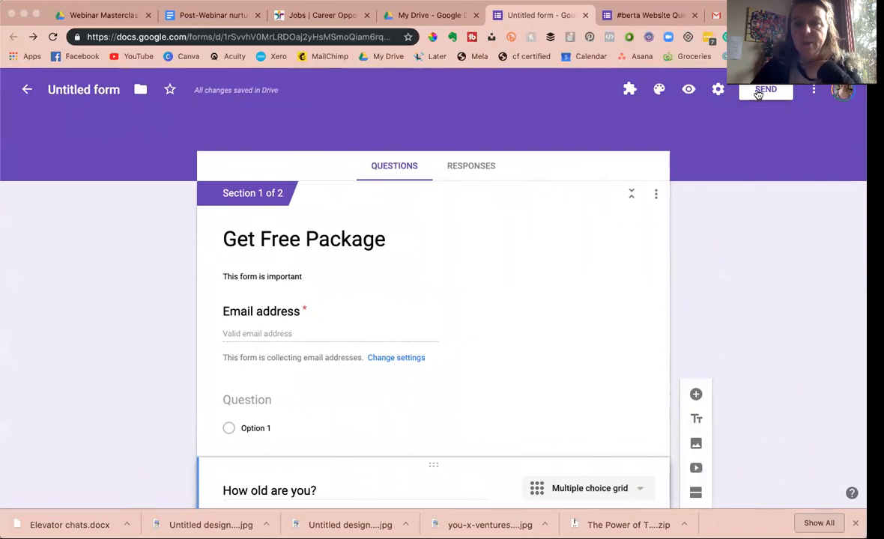
left_click(659, 90)
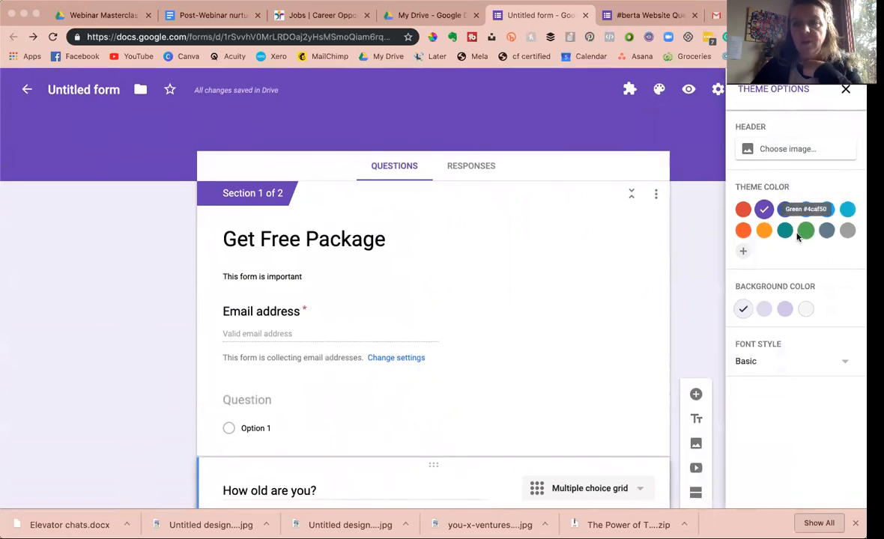
left_click(783, 231)
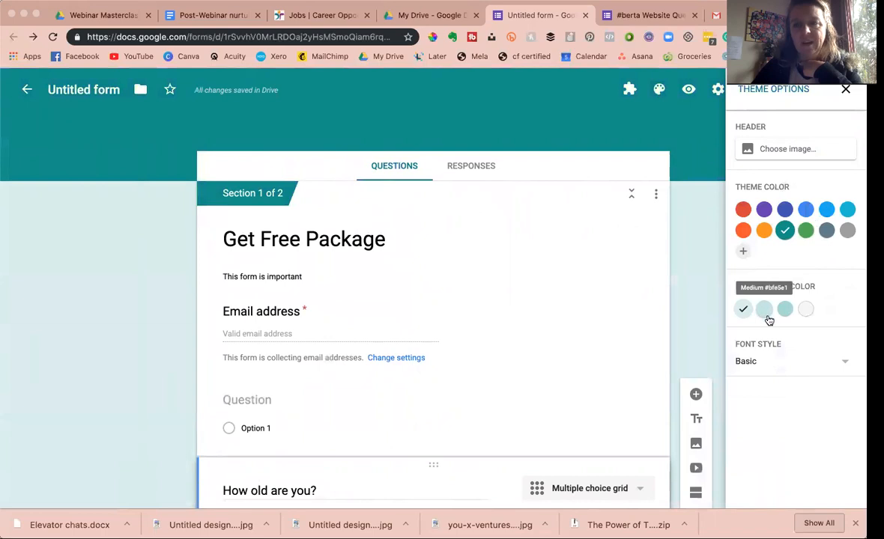
Step: Try the medium and dark background shades, set the form's background color to Gray #f6f6f6, and close the theme options
left_click(766, 316)
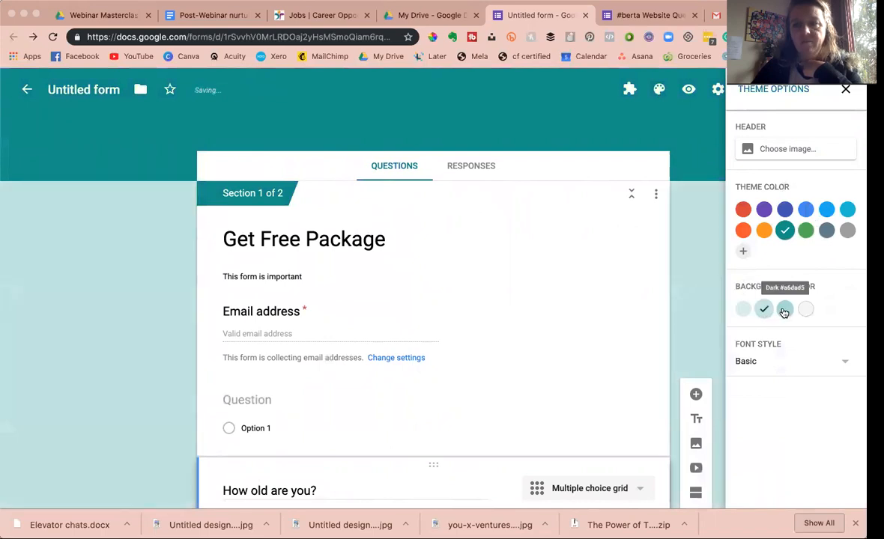
left_click(784, 311)
left_click(805, 309)
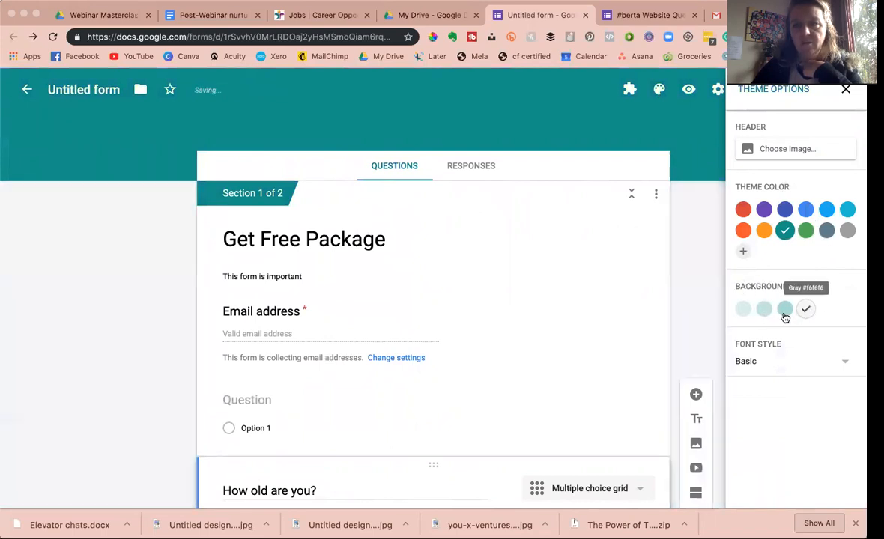
left_click(743, 251)
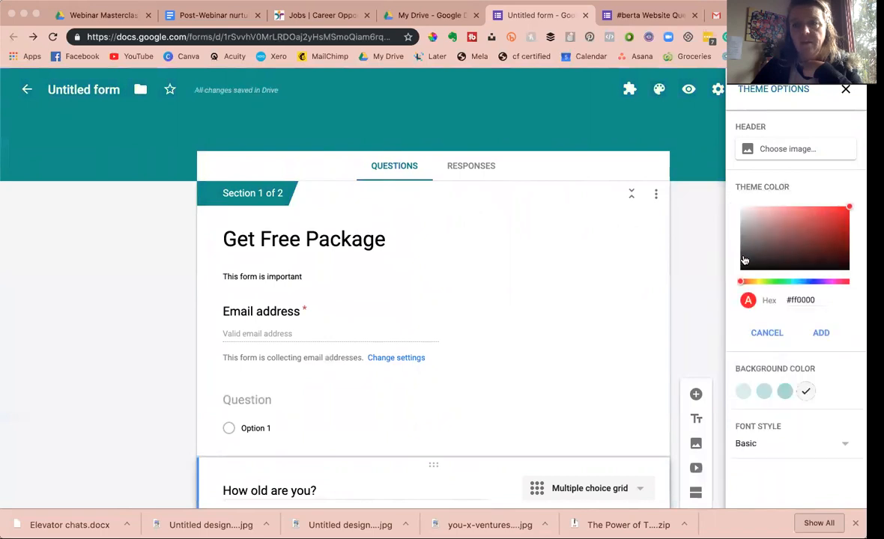
left_click(845, 91)
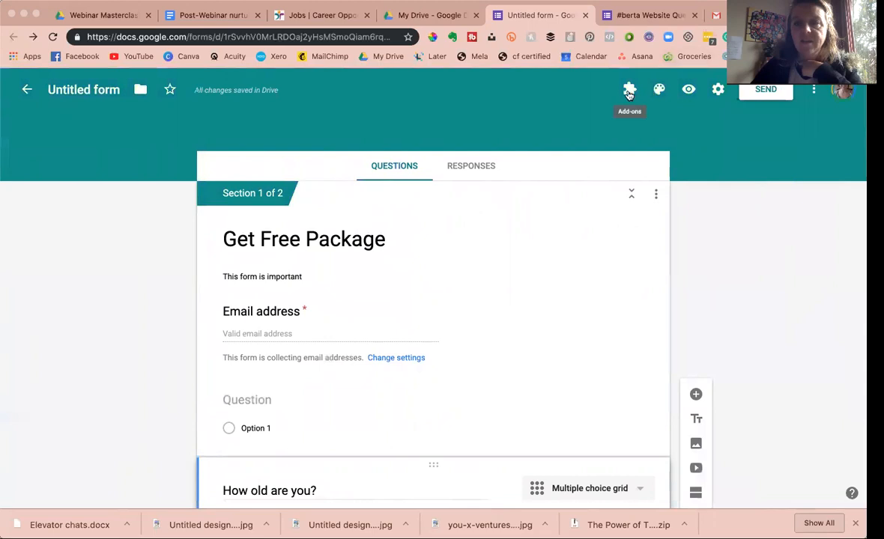
Step: Check the form's installed add-ons, open the add-on gallery, and read the Doc Appender and Email Notifications for Forms descriptions
left_click(629, 91)
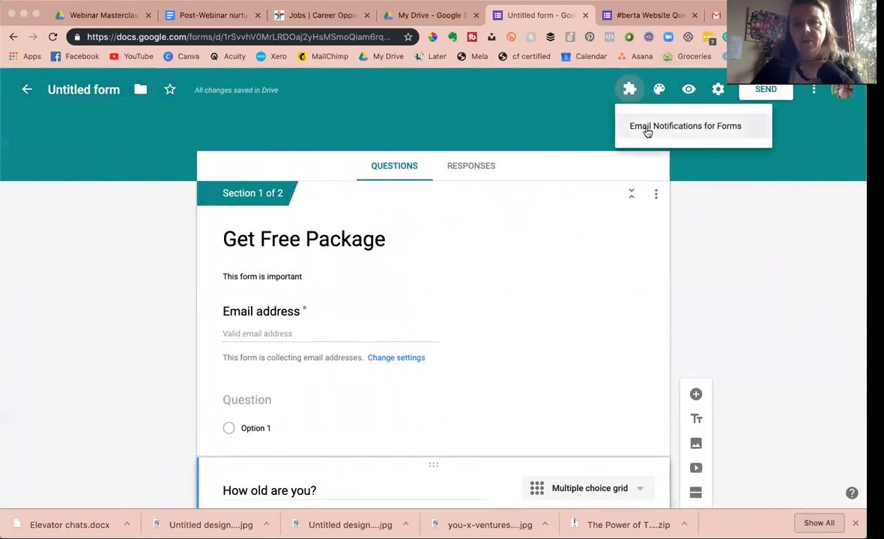
left_click(815, 91)
left_click(814, 91)
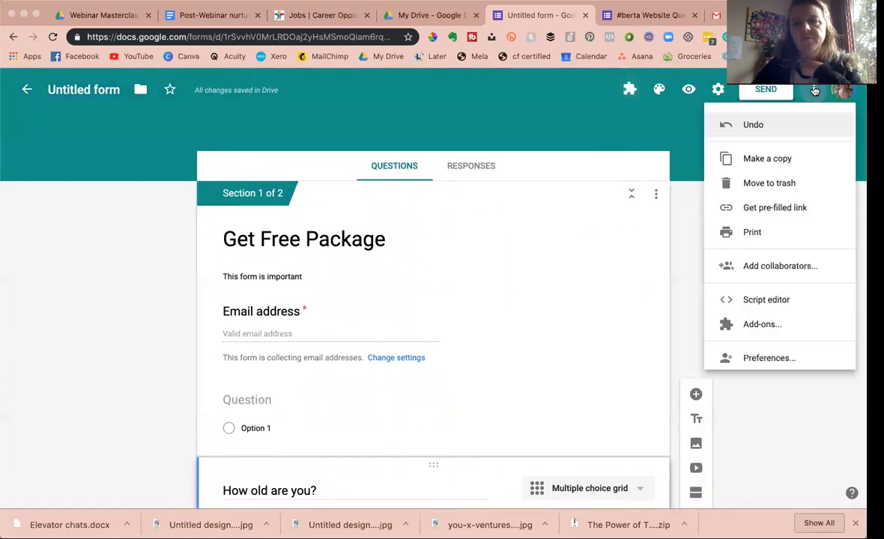
left_click(747, 326)
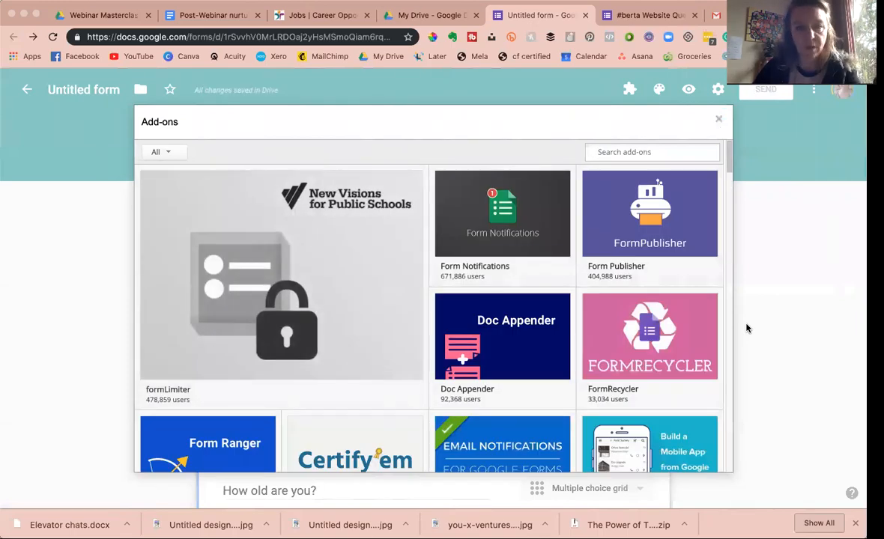
mouse_move(536, 340)
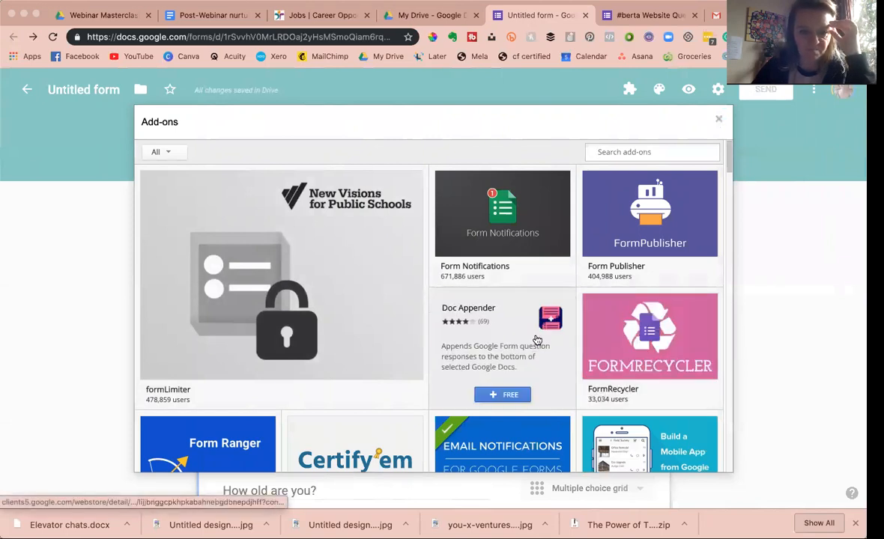
scroll(528, 345, "down", 3)
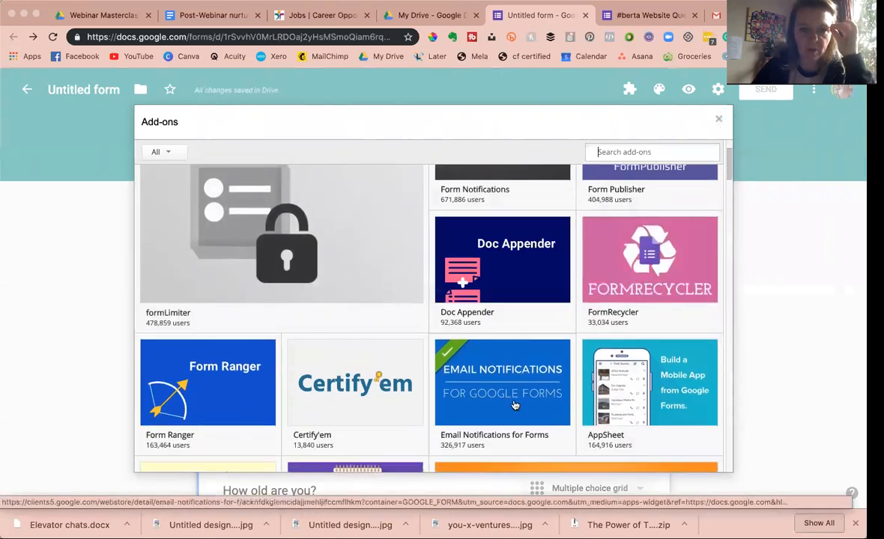
mouse_move(482, 399)
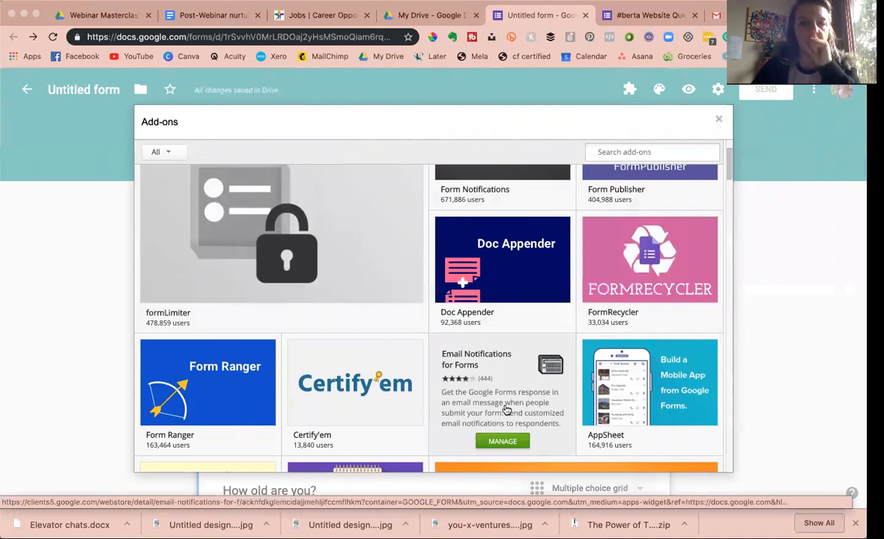
Step: Browse further through the gallery to examine which other add-ons are available for forms
scroll(505, 411, "down", 2)
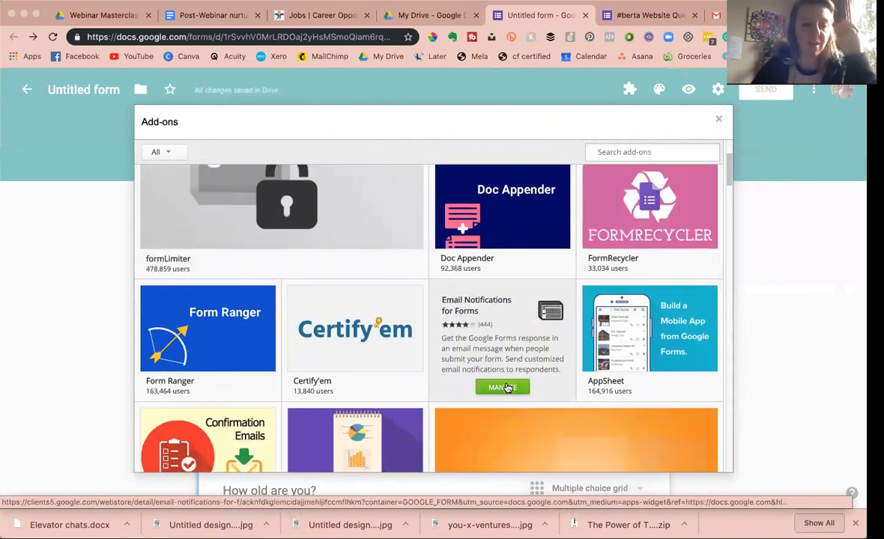
scroll(505, 387, "down", 3)
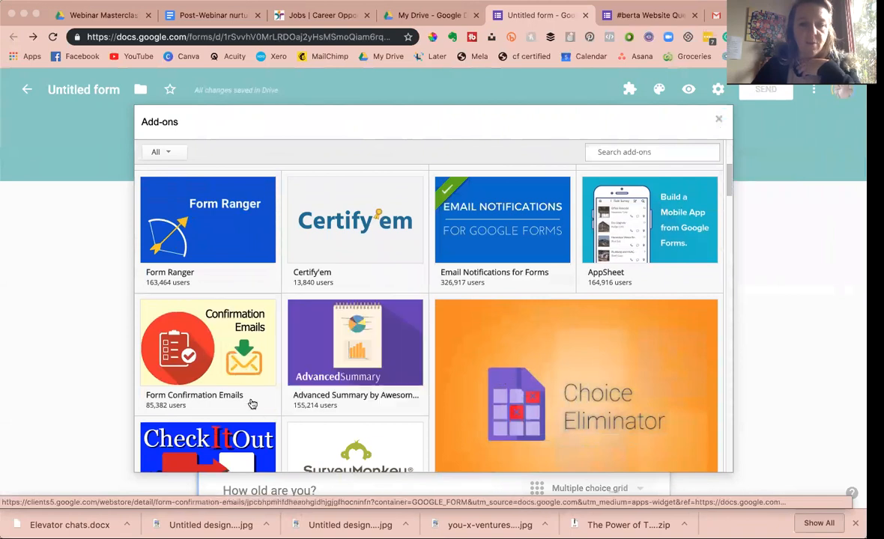
scroll(352, 458, "down", 4)
scroll(354, 458, "down", 3)
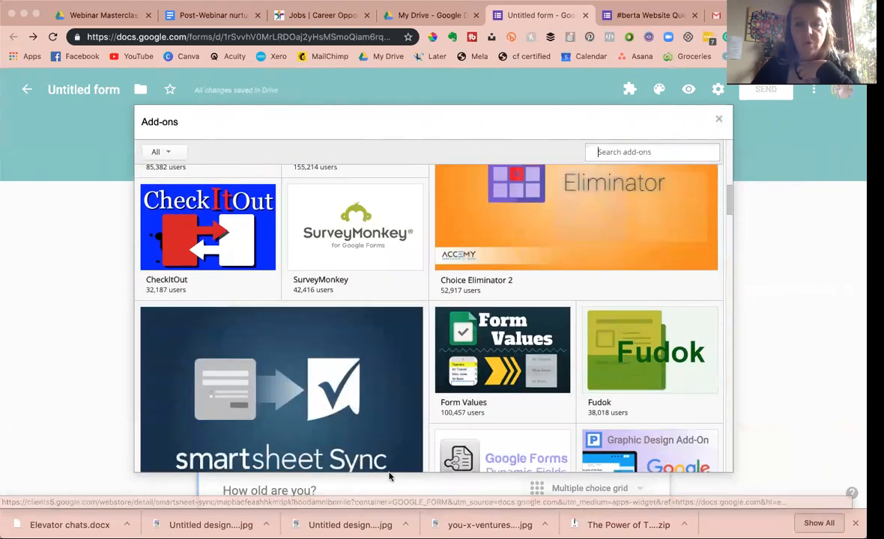
scroll(402, 434, "down", 4)
scroll(402, 434, "down", 7)
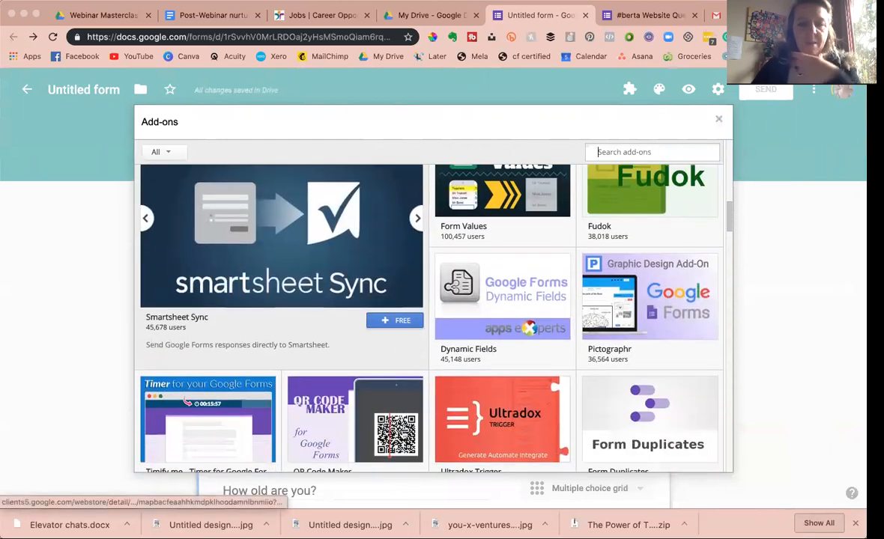
scroll(403, 434, "down", 3)
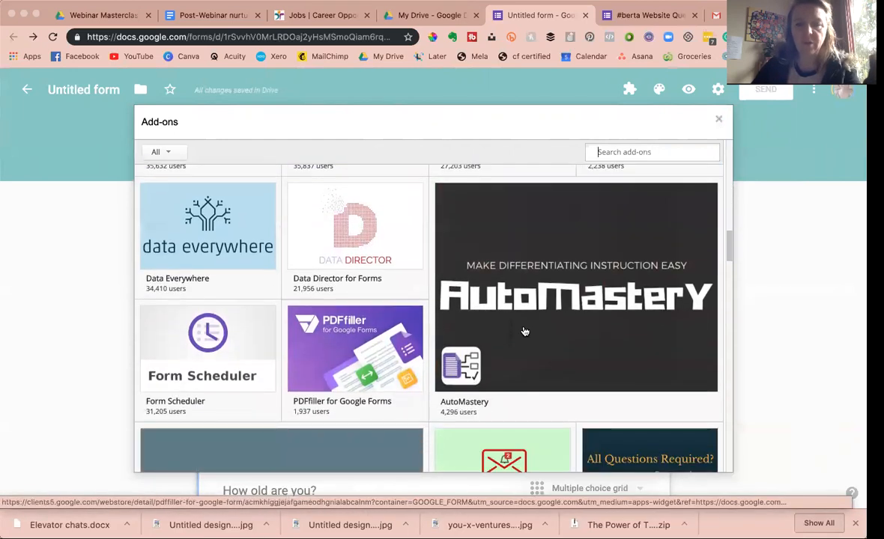
Step: Read the AutoMastery add-on's overview, close the gallery without installing anything, and recheck the form's installed add-ons
left_click(549, 340)
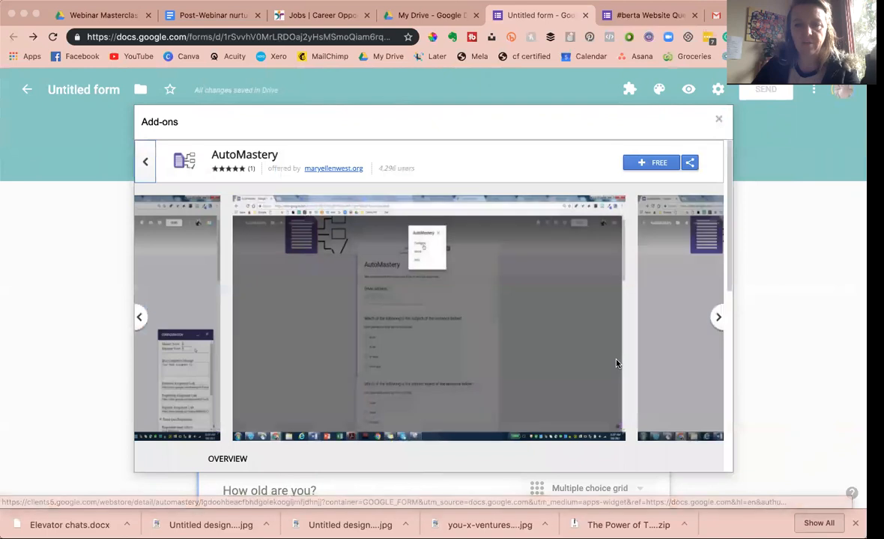
scroll(467, 358, "down", 3)
scroll(466, 358, "down", 4)
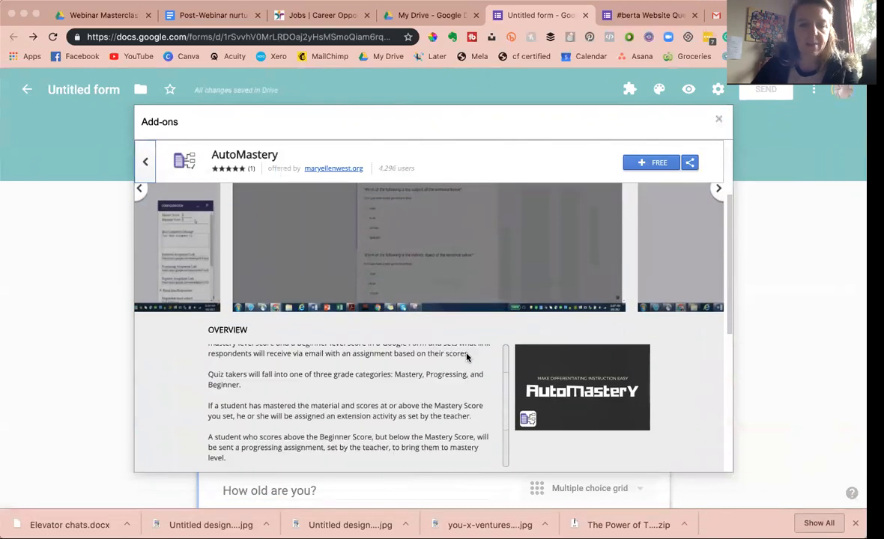
left_click(718, 119)
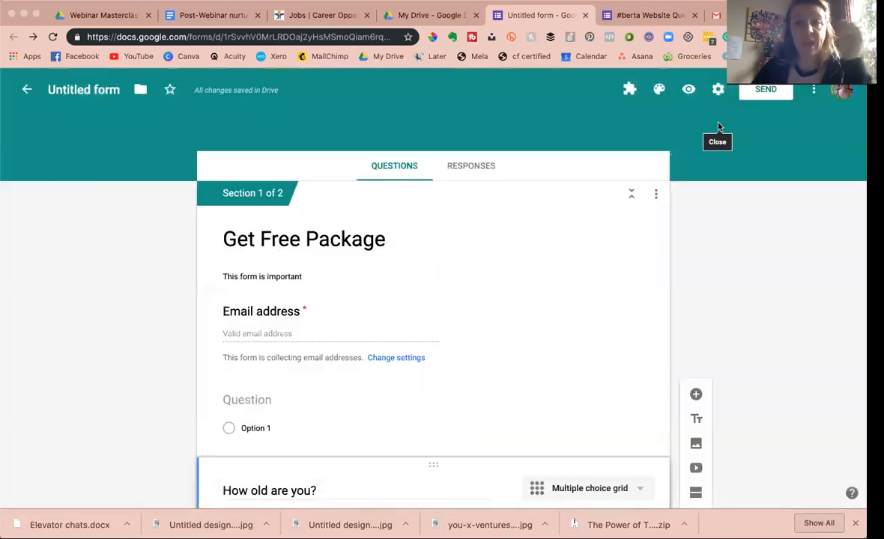
left_click(629, 92)
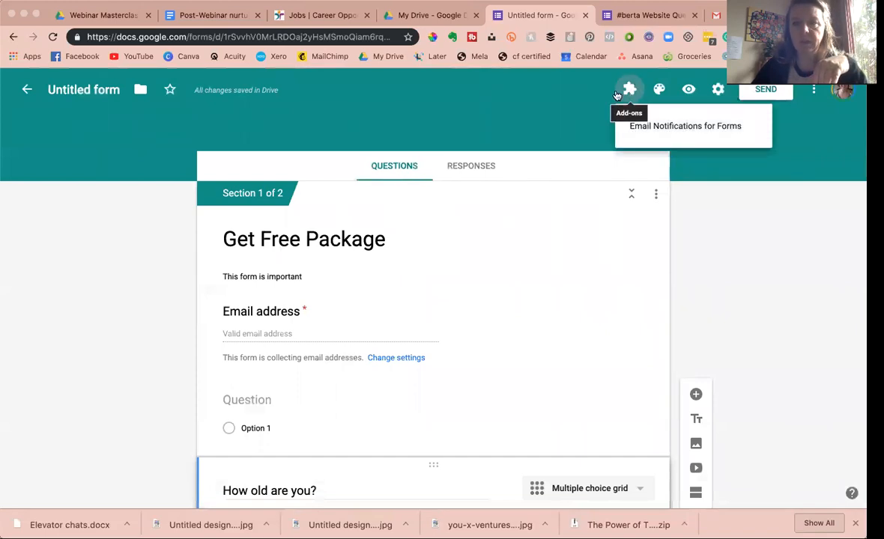
left_click(683, 97)
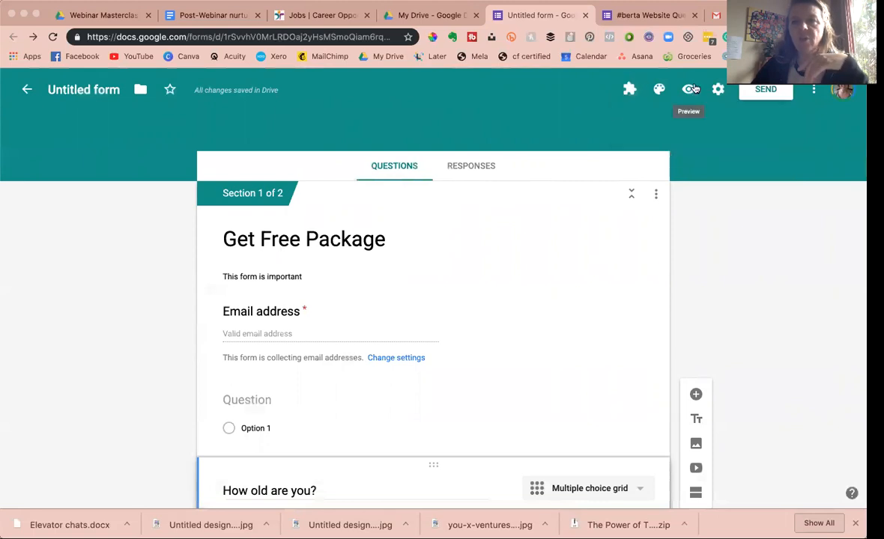
Step: Preview the whole Get Free Package form as respondents see it, and return to editing the form
left_click(688, 89)
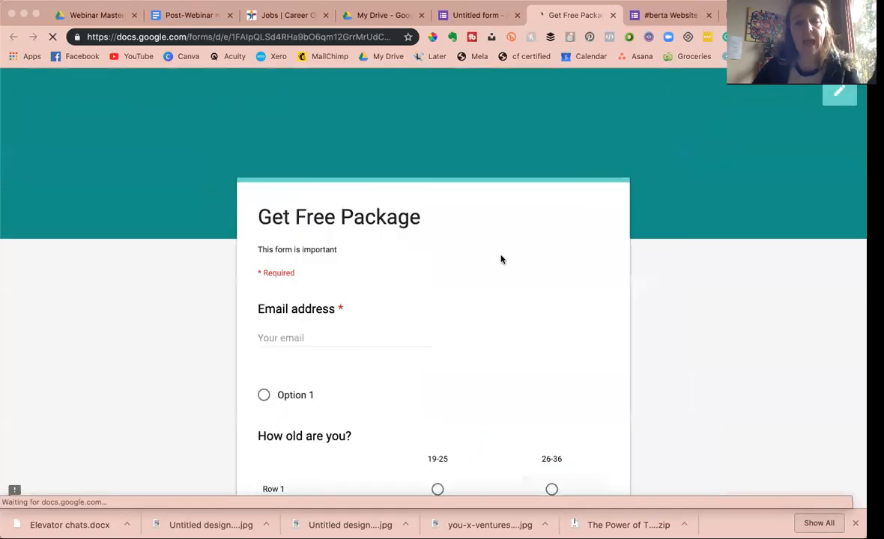
scroll(157, 345, "down", 5)
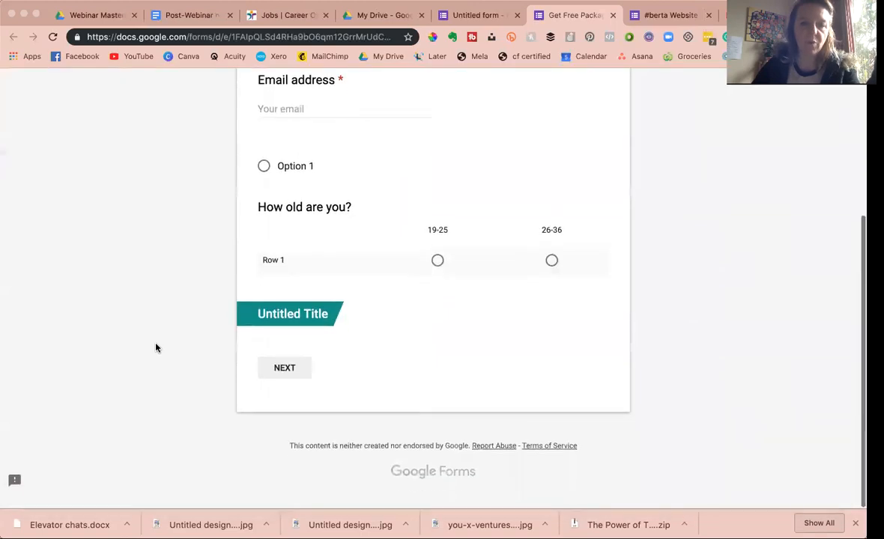
scroll(157, 344, "up", 5)
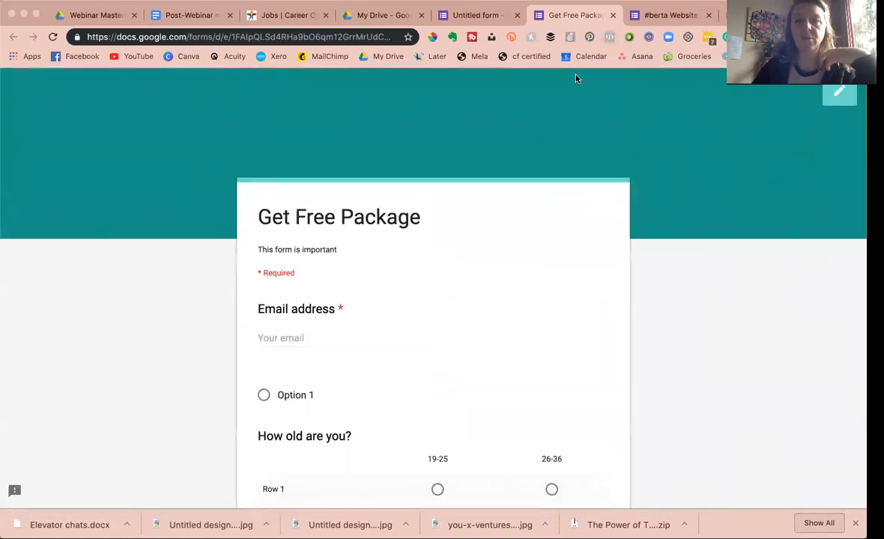
left_click(841, 95)
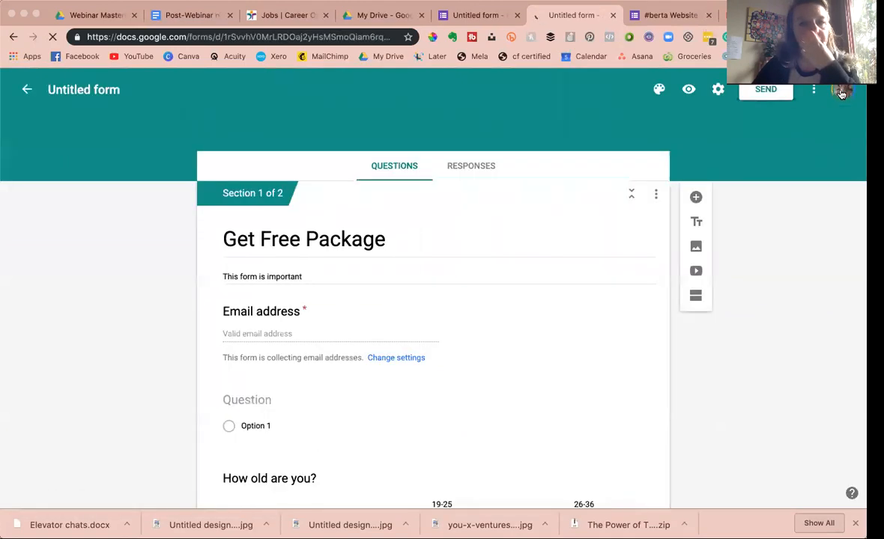
Step: Review the form's presentation and quiz settings, try turning on Make this a quiz to examine its options, and cancel without saving
left_click(718, 89)
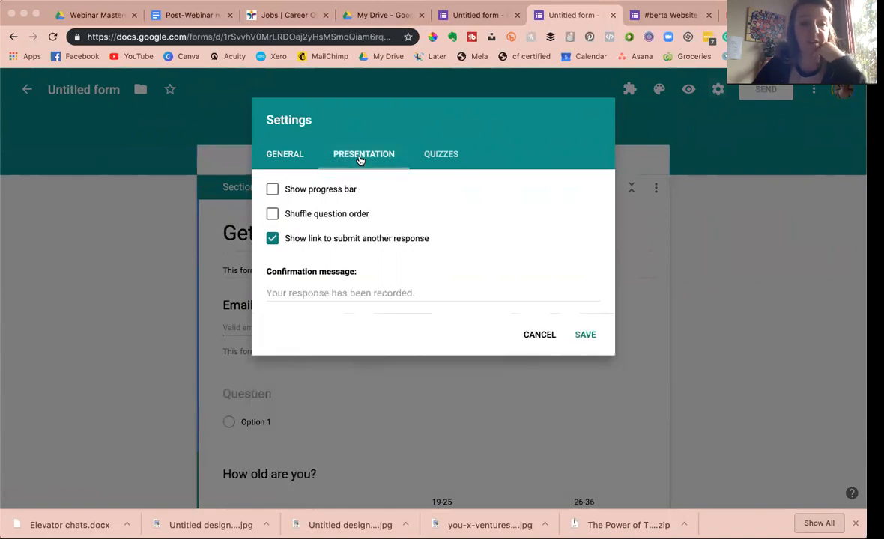
scroll(427, 157, "down", 1)
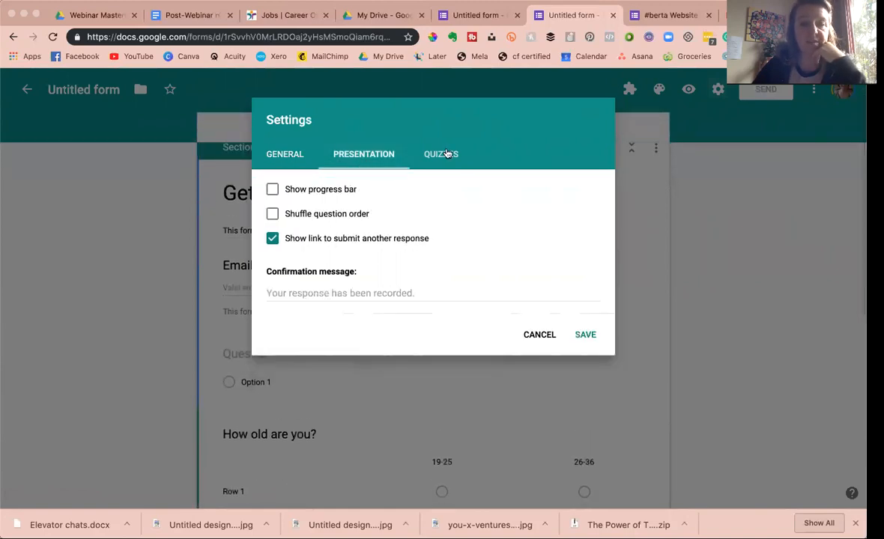
left_click(446, 153)
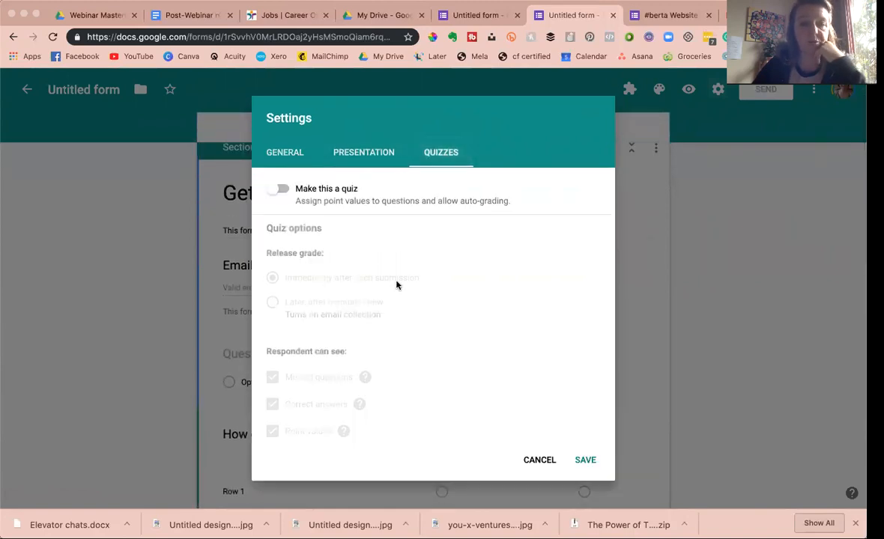
left_click(281, 191)
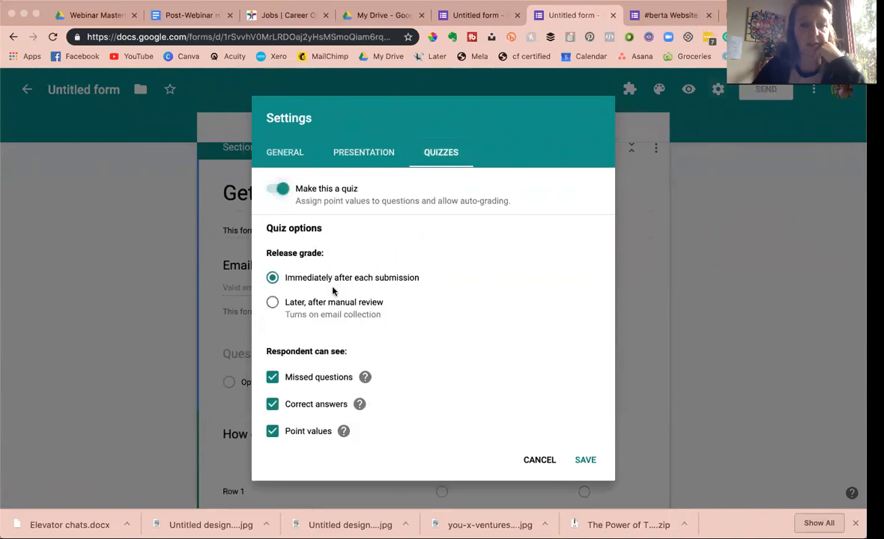
scroll(405, 351, "down", 1)
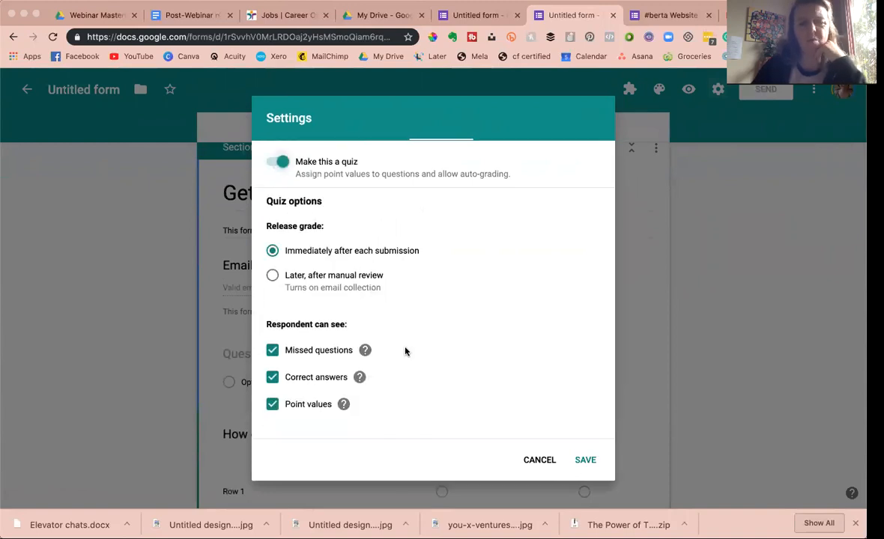
scroll(405, 351, "up", 1)
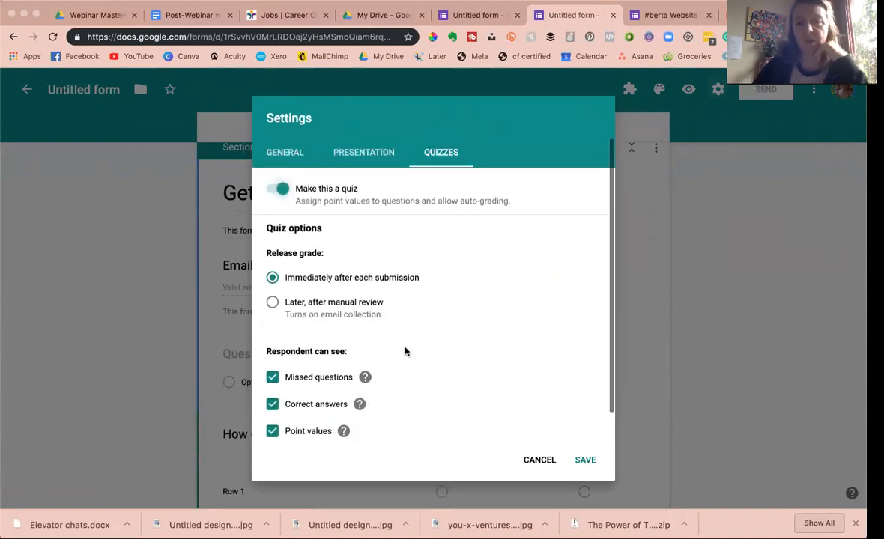
left_click(540, 460)
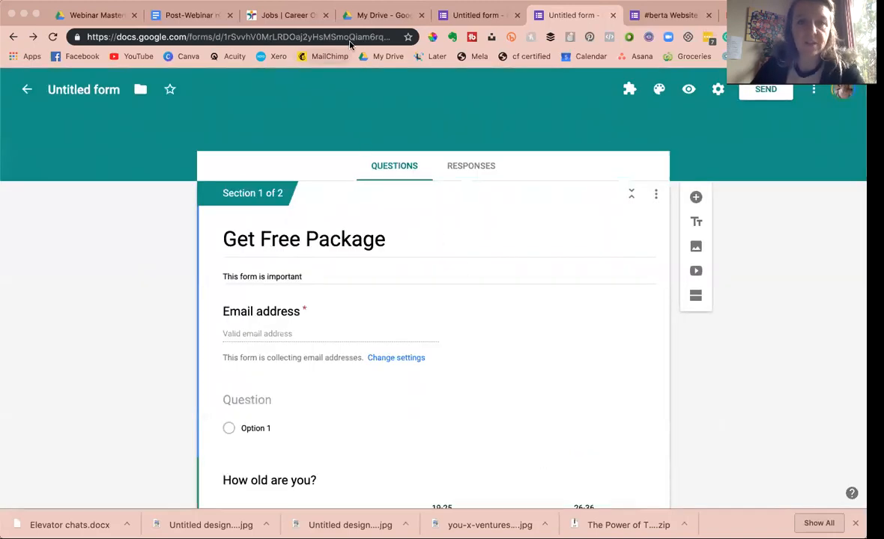